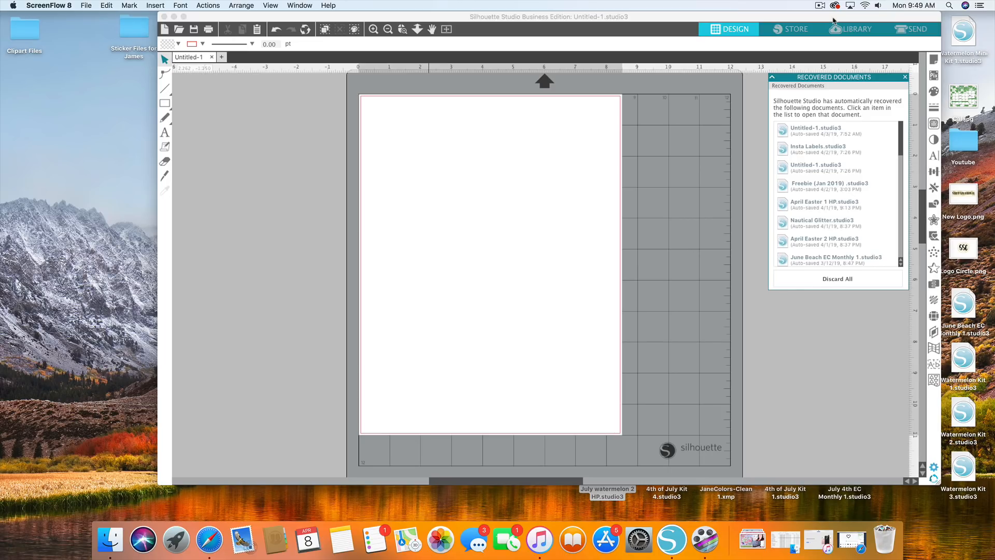
Switch to Safari to view the heart outline icon's page on Flaticon, and return to Silhouette Studio.
click(209, 539)
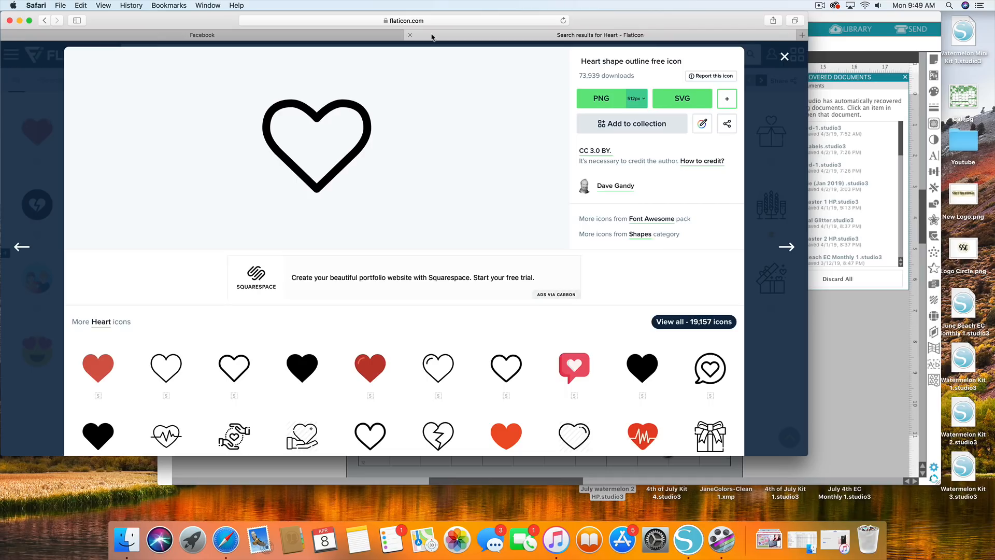
click(20, 21)
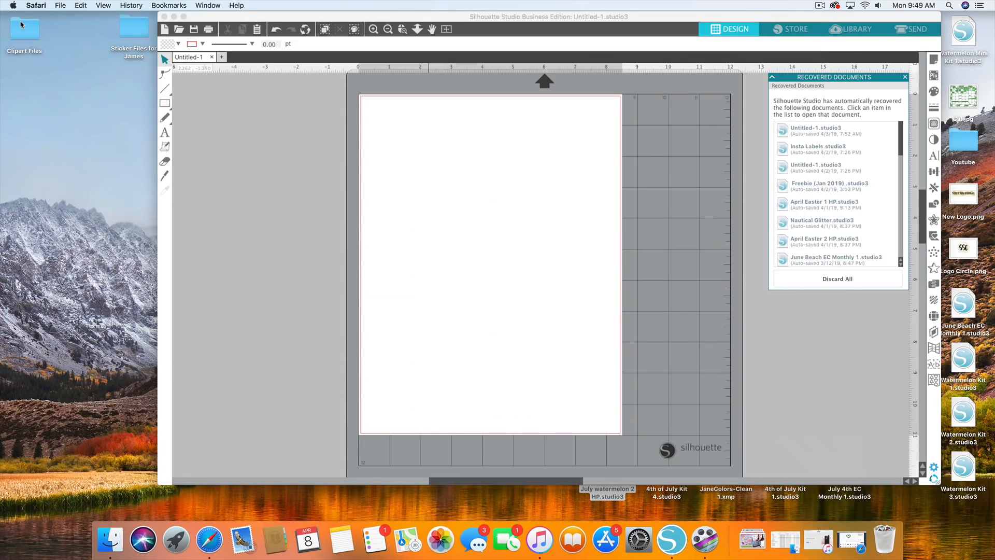
click(60, 5)
click(371, 114)
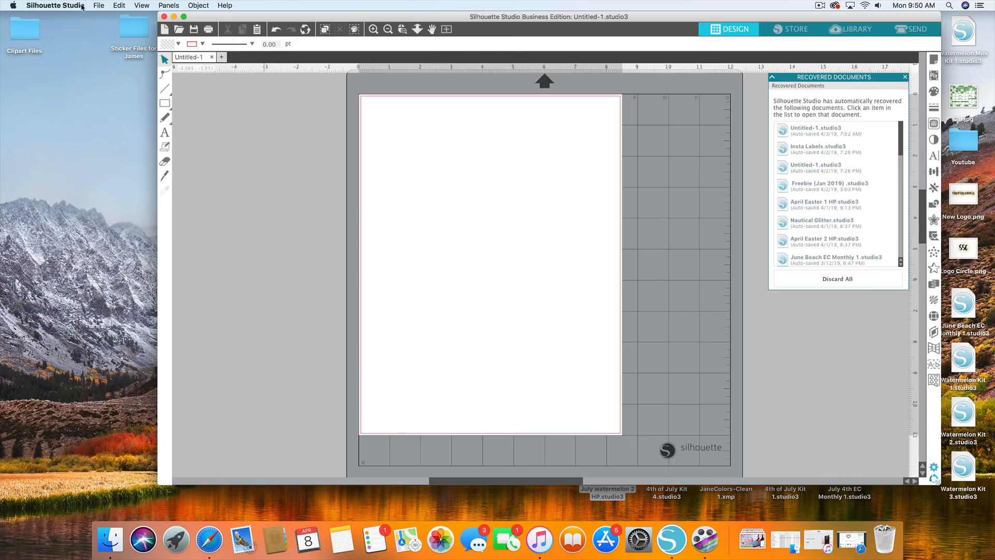
Open the recent file Lemon Photo Kit 4.studio3 and expand the Silhouette Studio window to full screen.
click(99, 5)
mouse_move(143, 87)
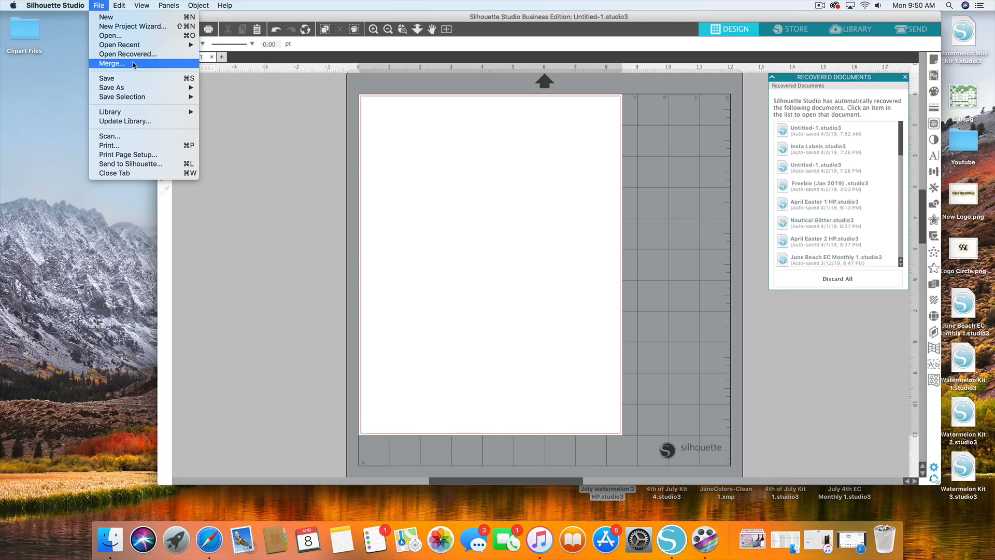
mouse_move(132, 45)
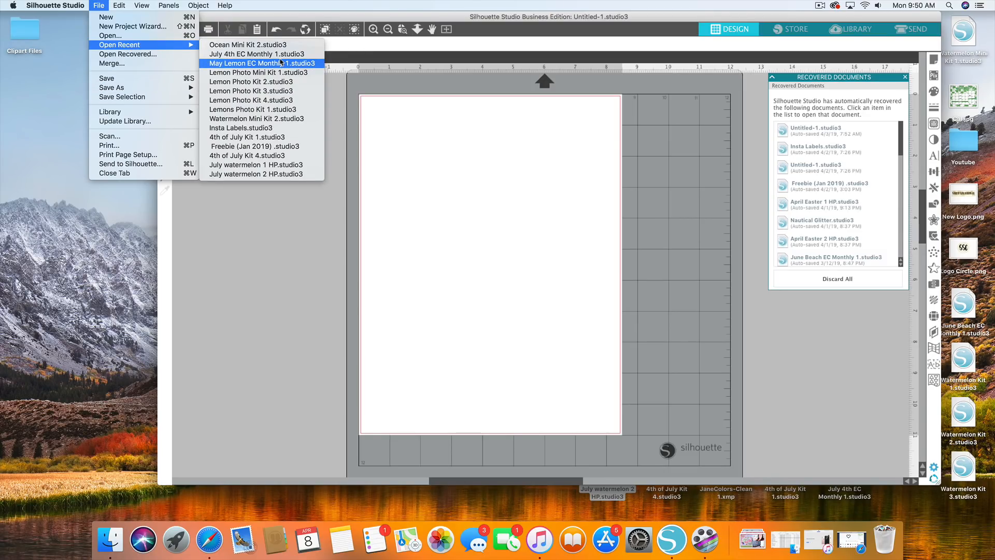
click(271, 101)
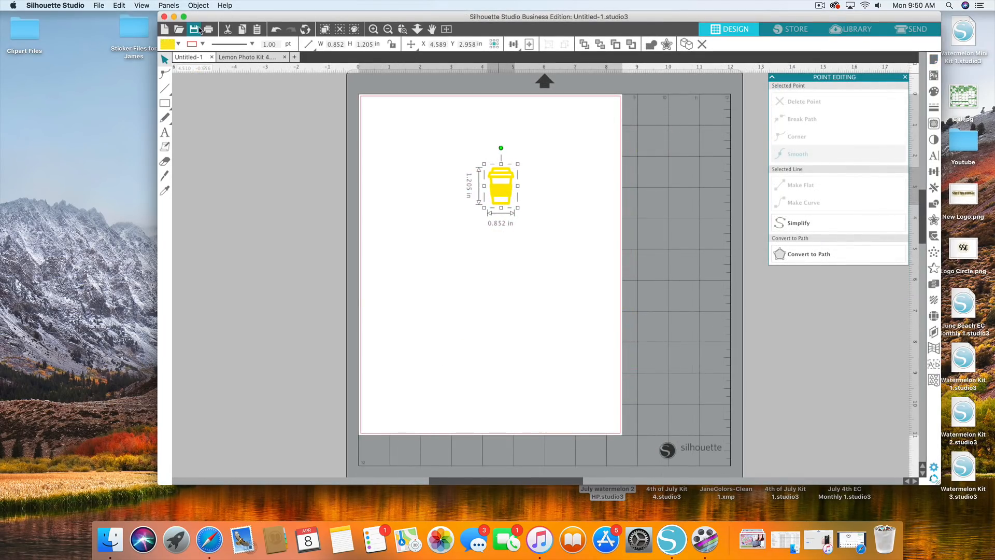
click(184, 18)
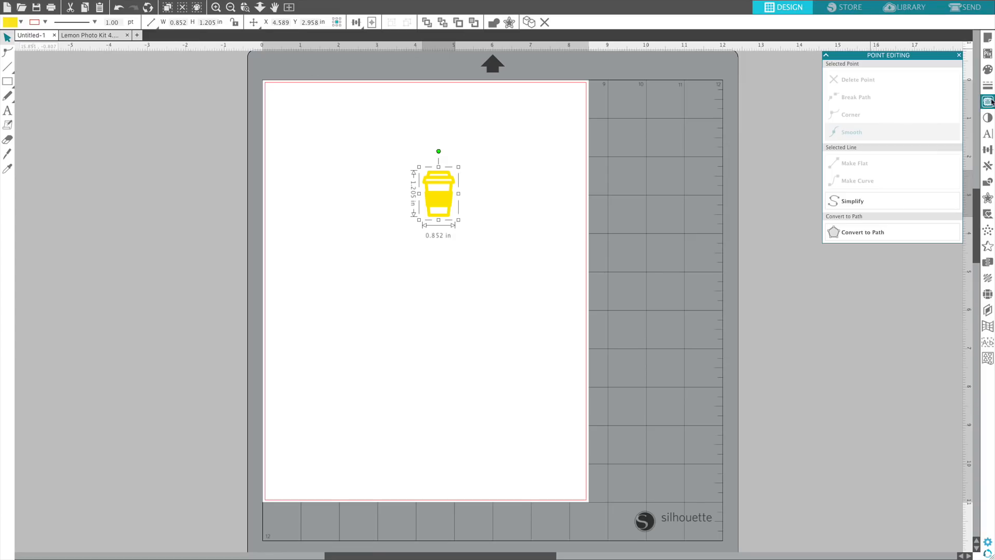
Try several fill colours on the yellow coffee cup, including pink, aqua and yellow, ending with light purple.
click(987, 68)
click(947, 112)
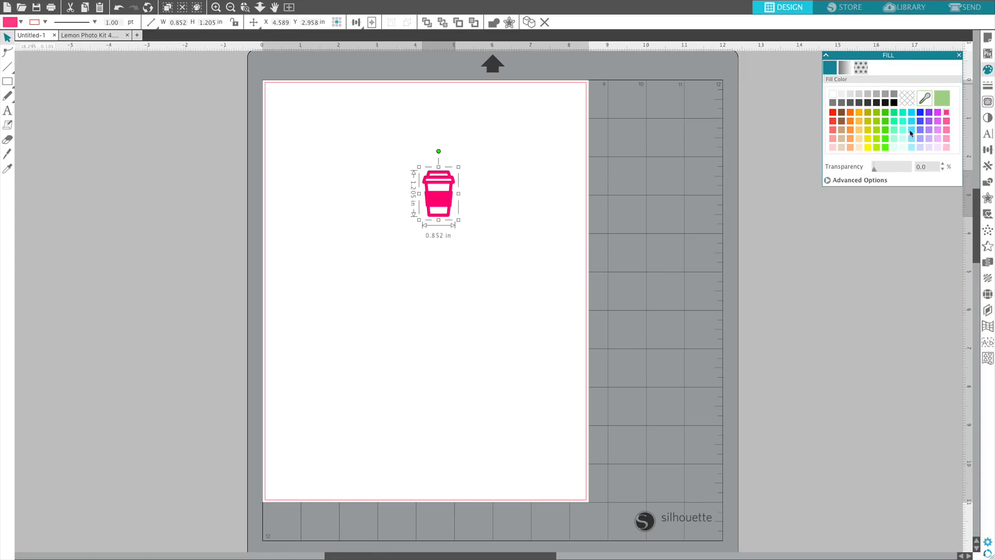
click(902, 130)
click(870, 132)
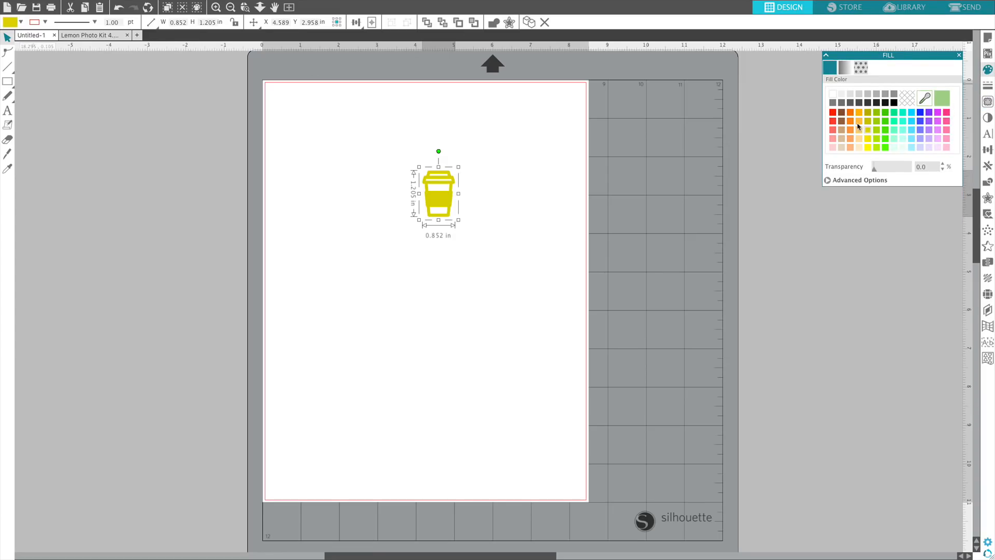
click(832, 114)
click(868, 138)
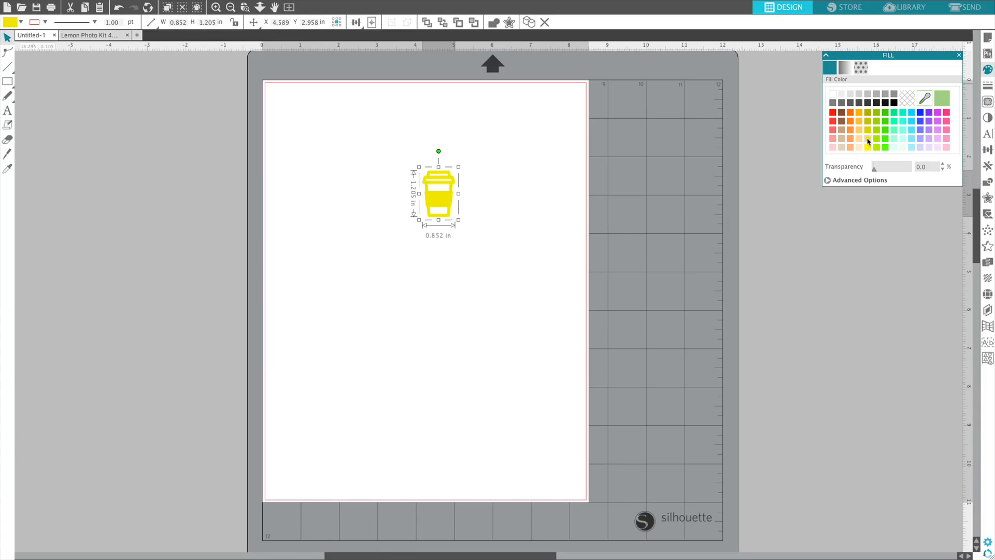
click(927, 141)
click(626, 134)
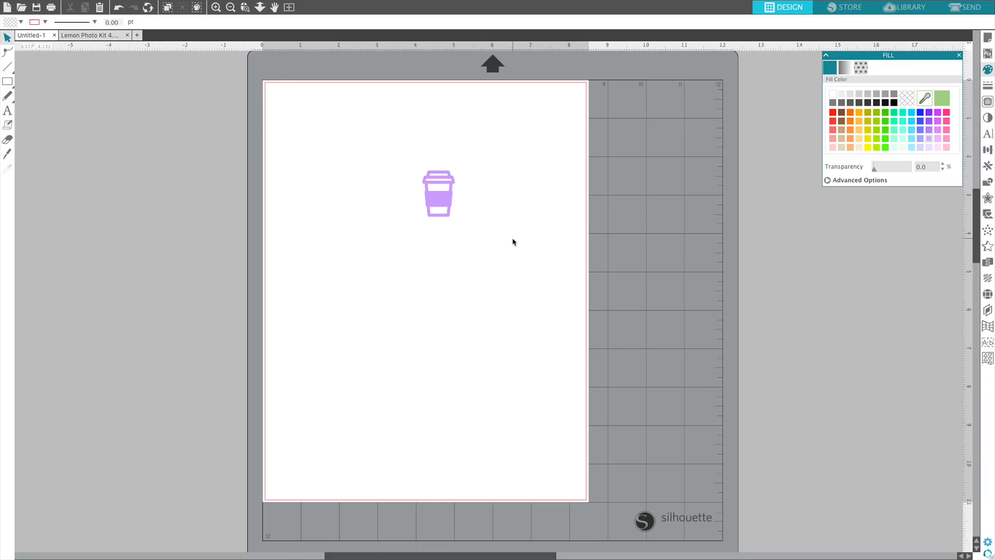
Fill the coffee cup with black.
click(445, 207)
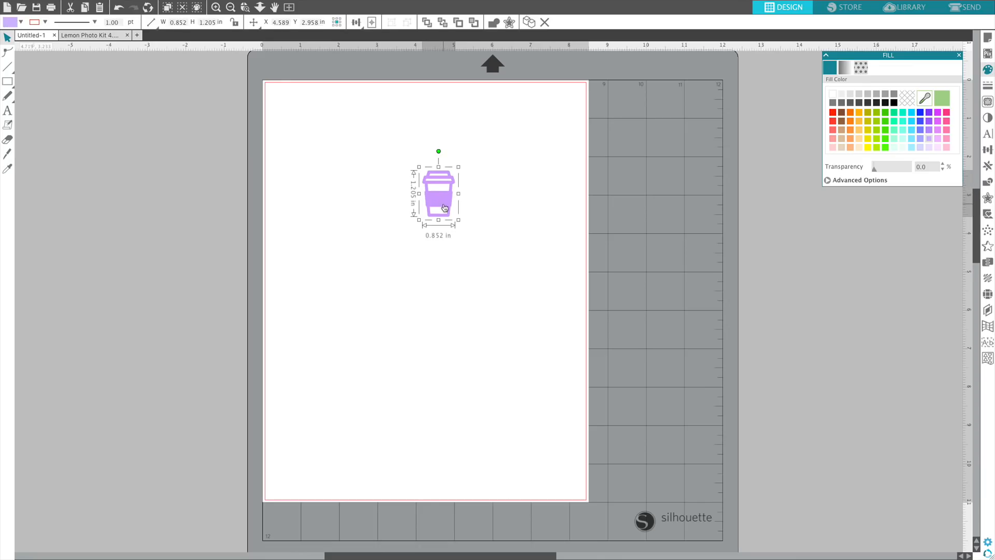
click(894, 103)
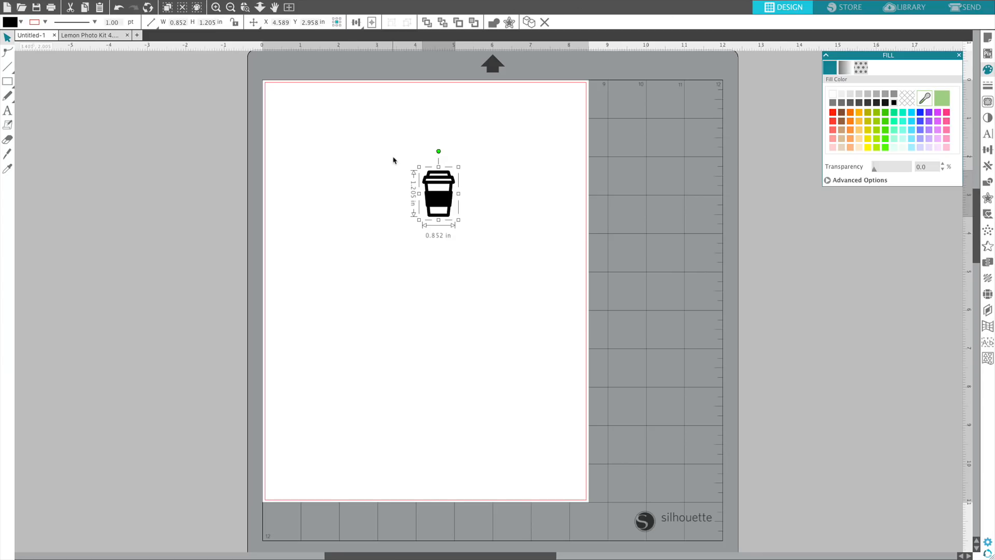
click(524, 310)
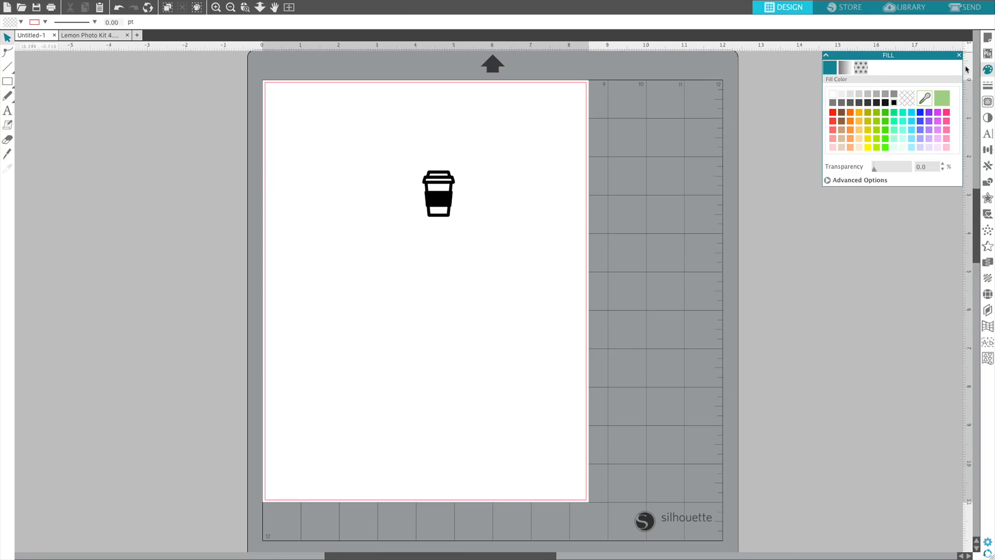
Trace the black coffee cup within a trace area of about 2.5 × 2.3 in and move the original cup off the page.
click(986, 103)
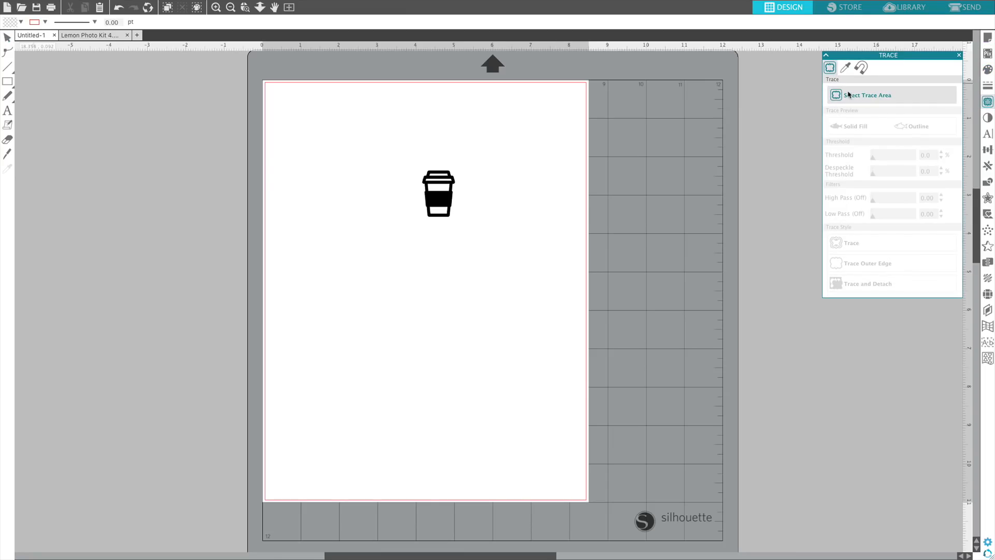
click(889, 93)
drag(399, 145, 493, 233)
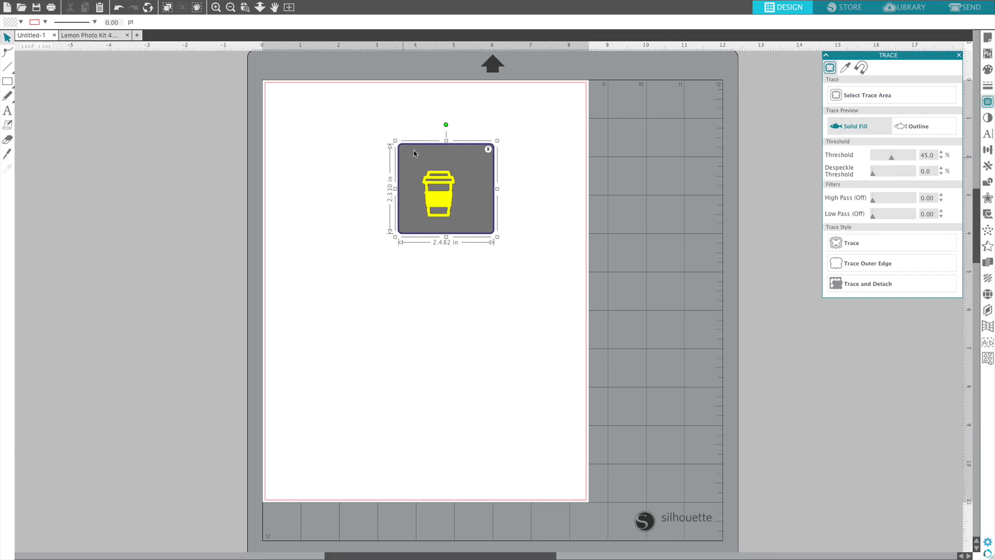
click(842, 244)
drag(446, 204, 612, 195)
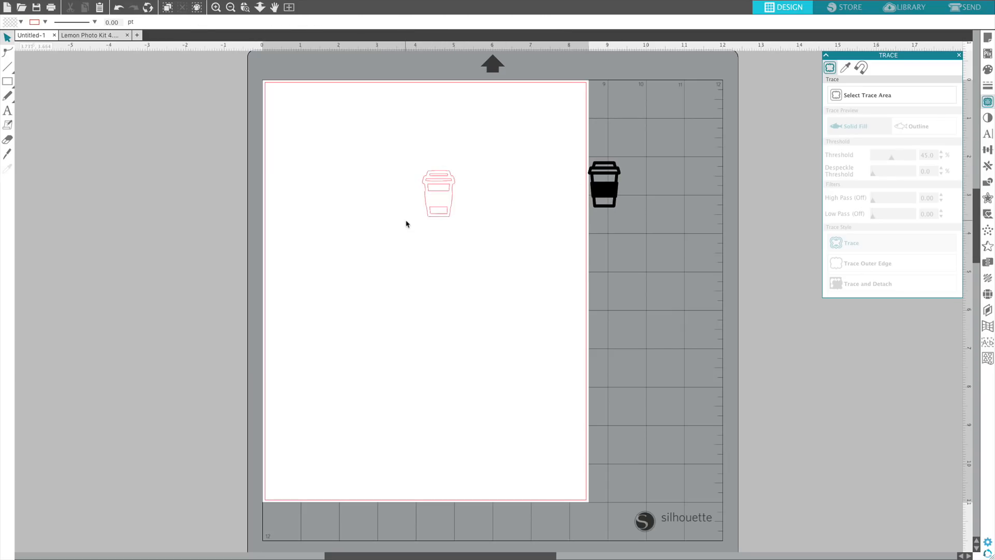
Release the compound path of the traced coffee cup outline.
click(435, 222)
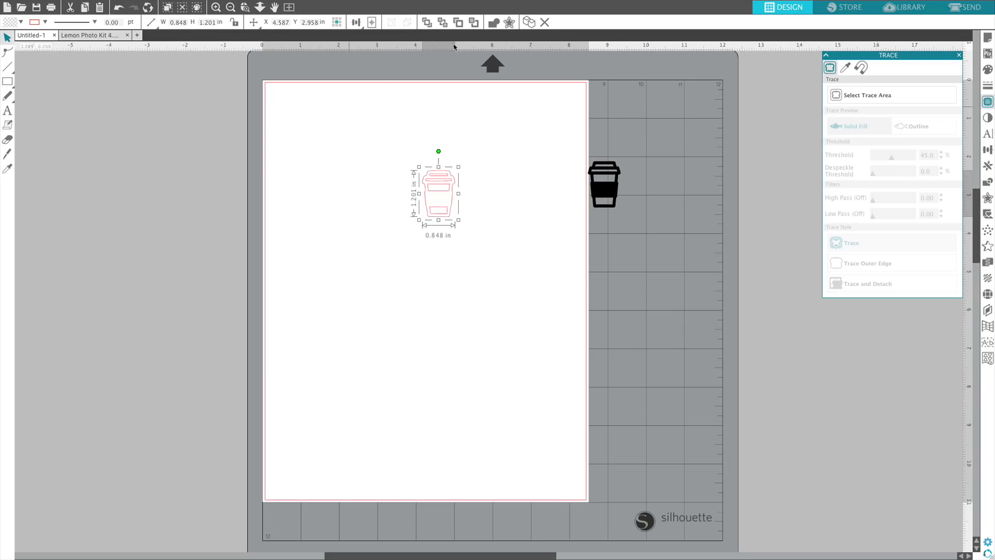
click(989, 182)
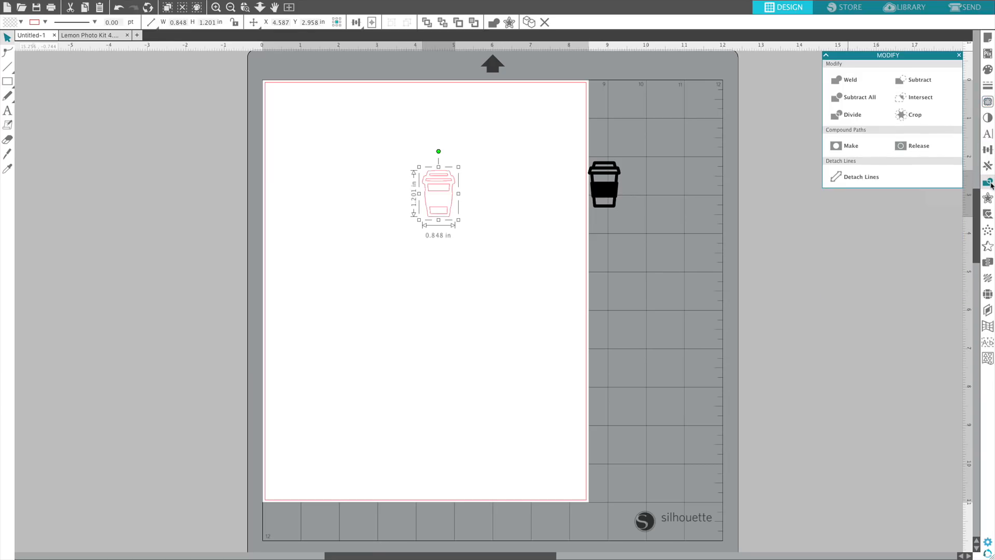
click(903, 148)
click(508, 214)
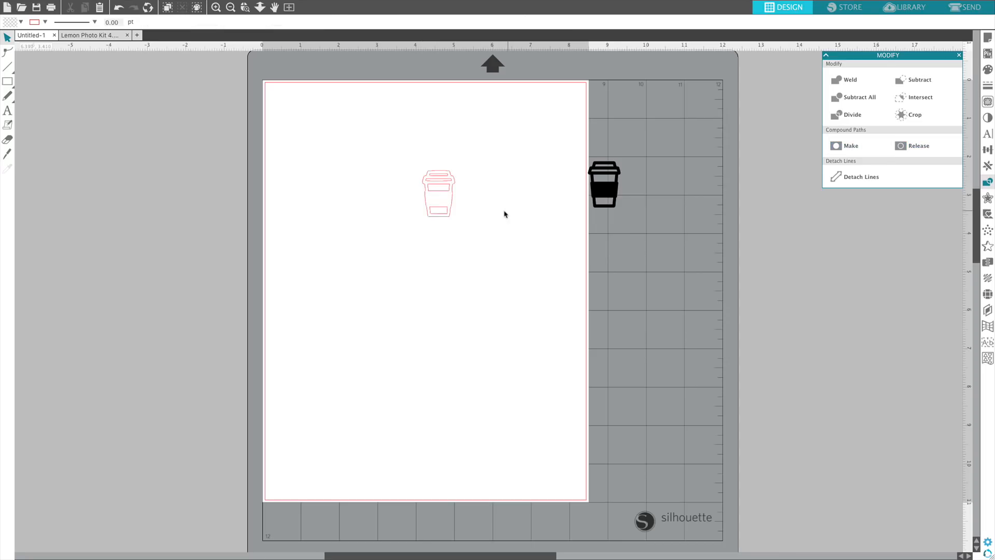
drag(438, 210, 449, 205)
click(118, 7)
drag(381, 151, 530, 278)
click(478, 209)
Fill the outer outline of the traced cup with magenta.
click(452, 202)
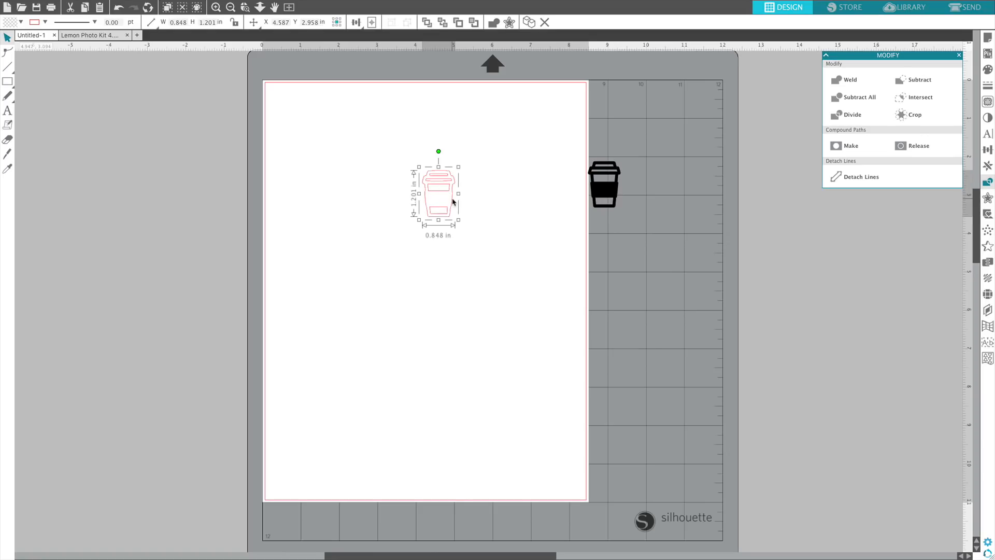
click(987, 69)
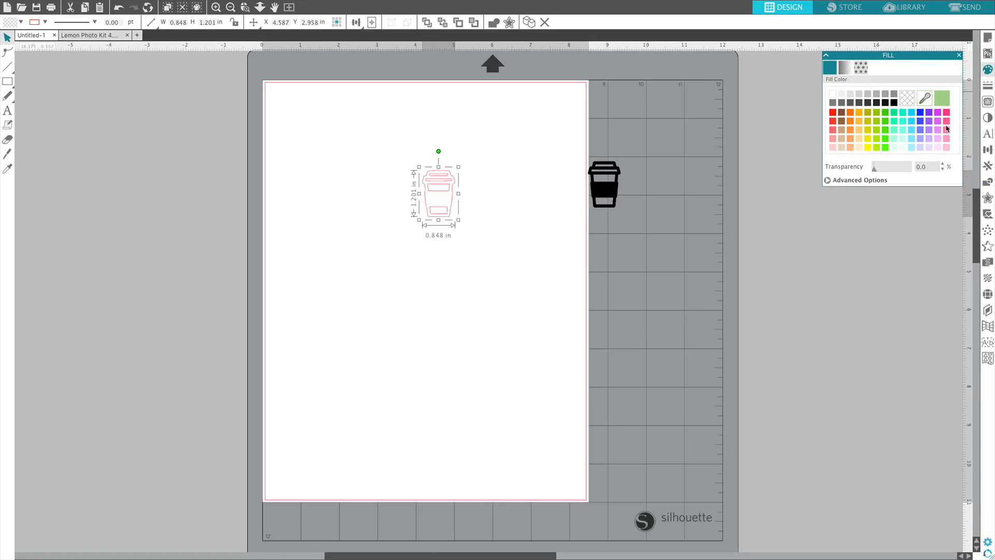
click(938, 113)
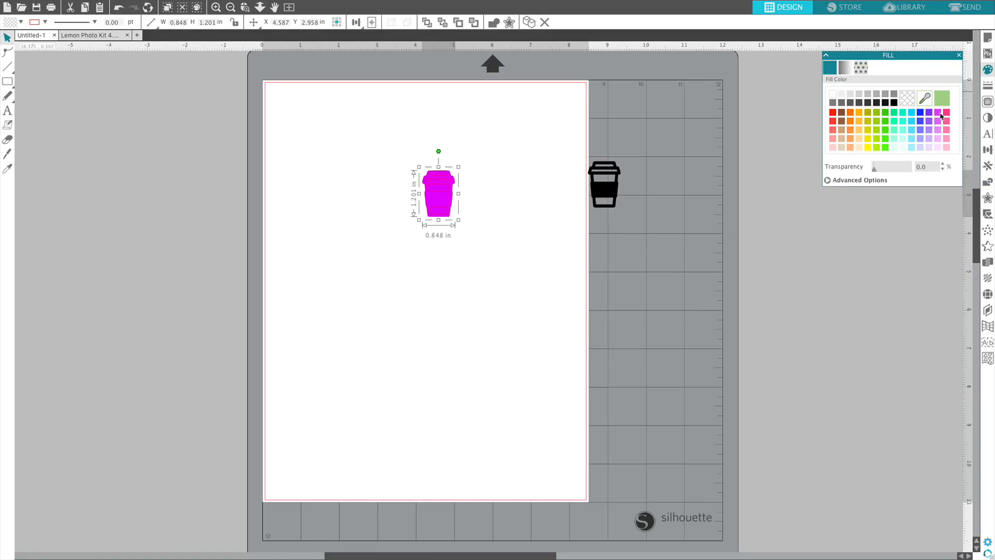
click(447, 224)
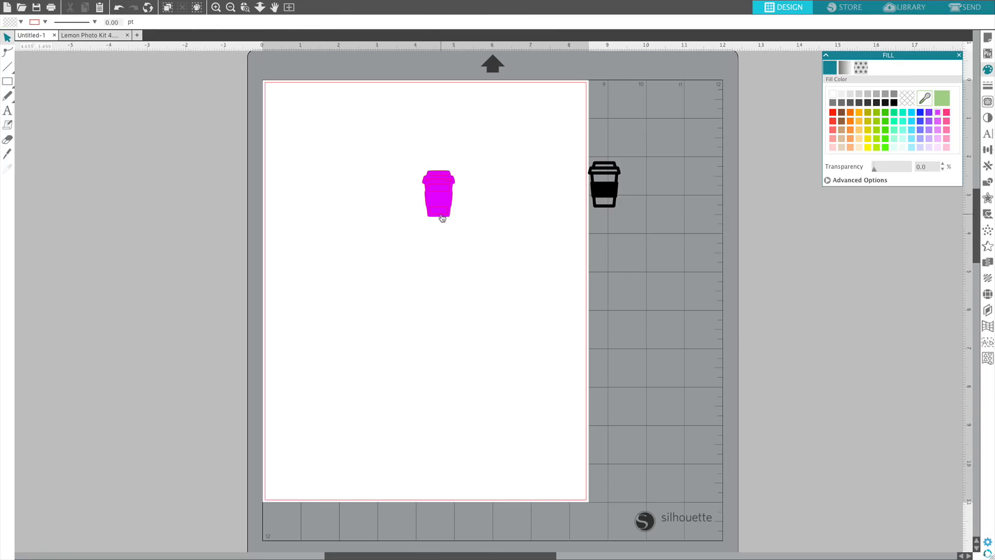
Fill the small rectangle at the base of the magenta cup with white.
click(440, 213)
click(484, 231)
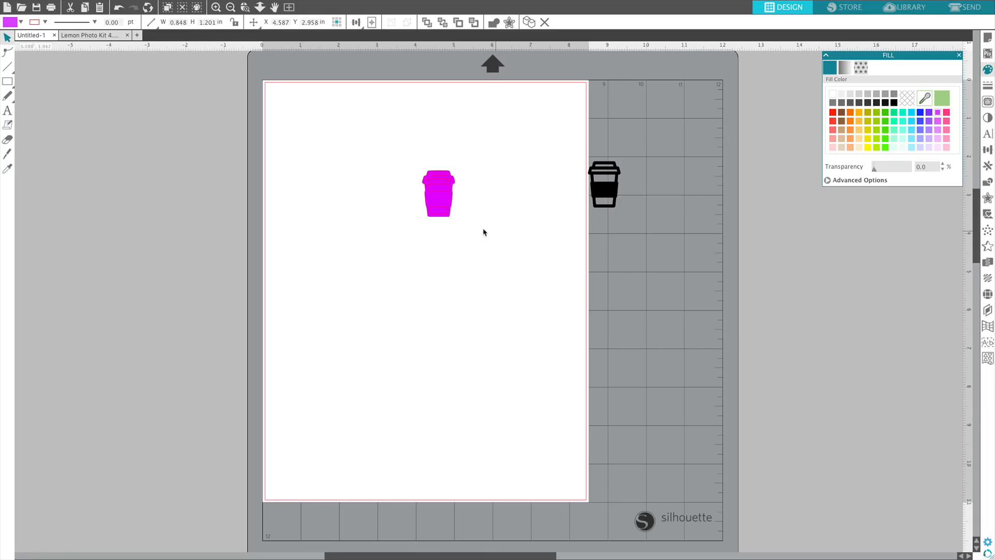
click(441, 211)
click(835, 94)
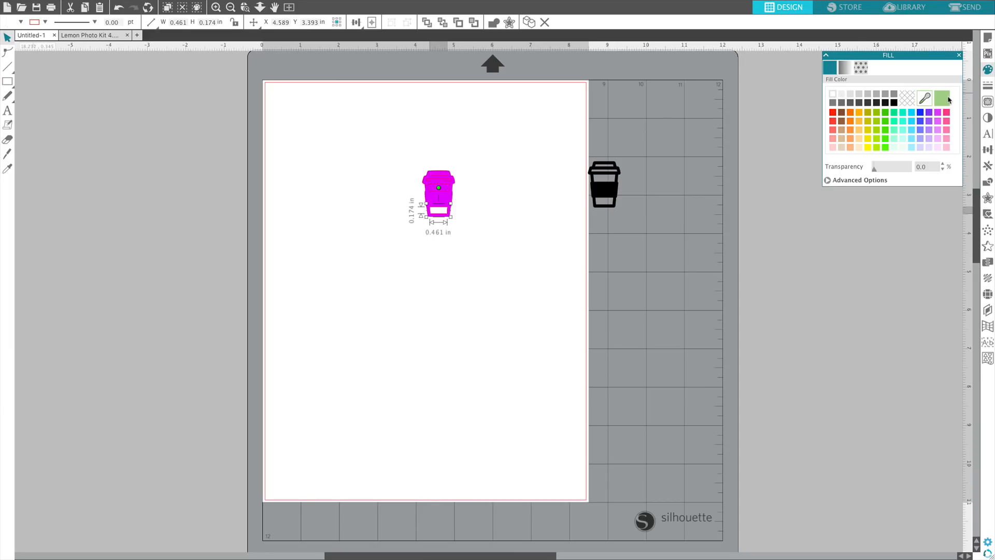
Try to set the line colour of the magenta cup to transparent.
click(988, 85)
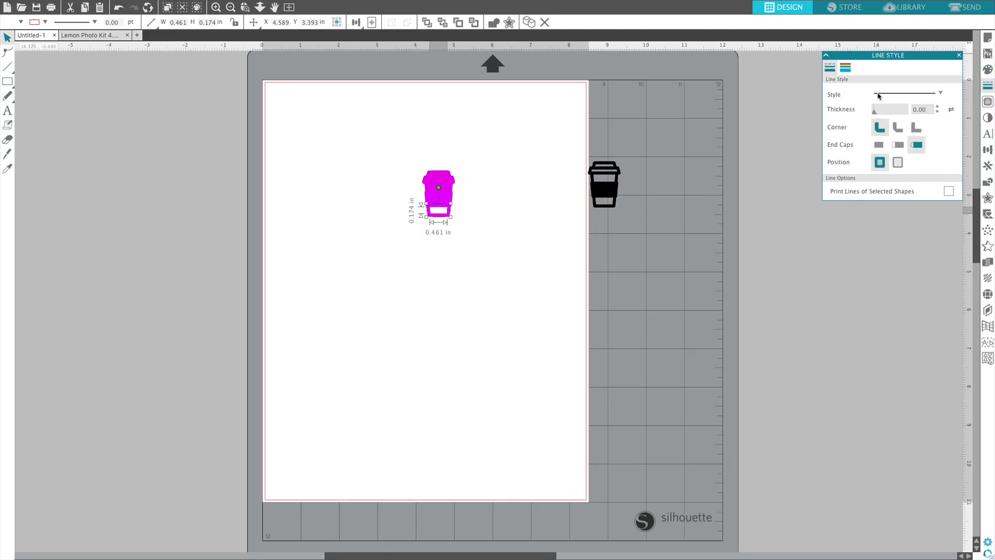
click(845, 67)
click(527, 250)
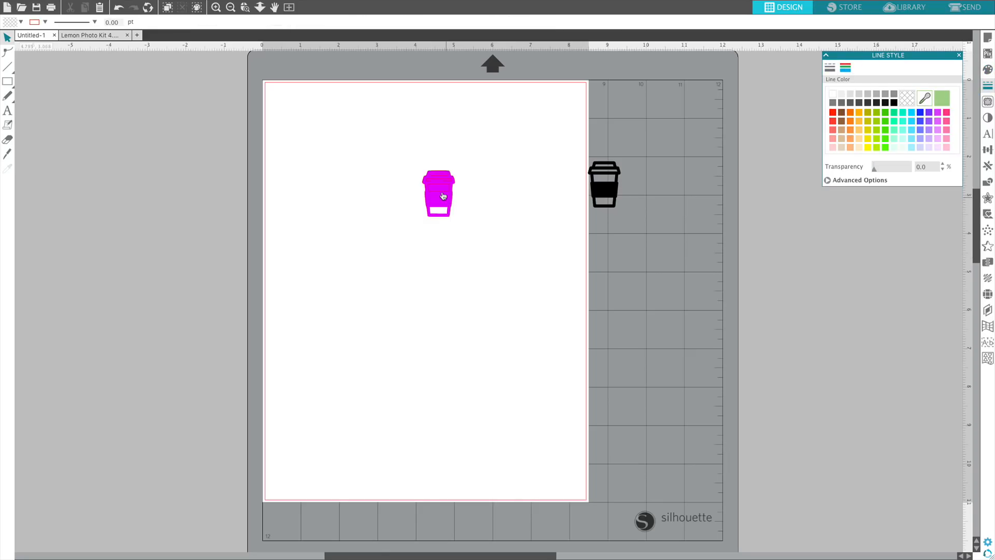
click(443, 194)
click(908, 97)
click(483, 200)
Fill the rectangle just below the magenta cup's lid with white.
click(439, 197)
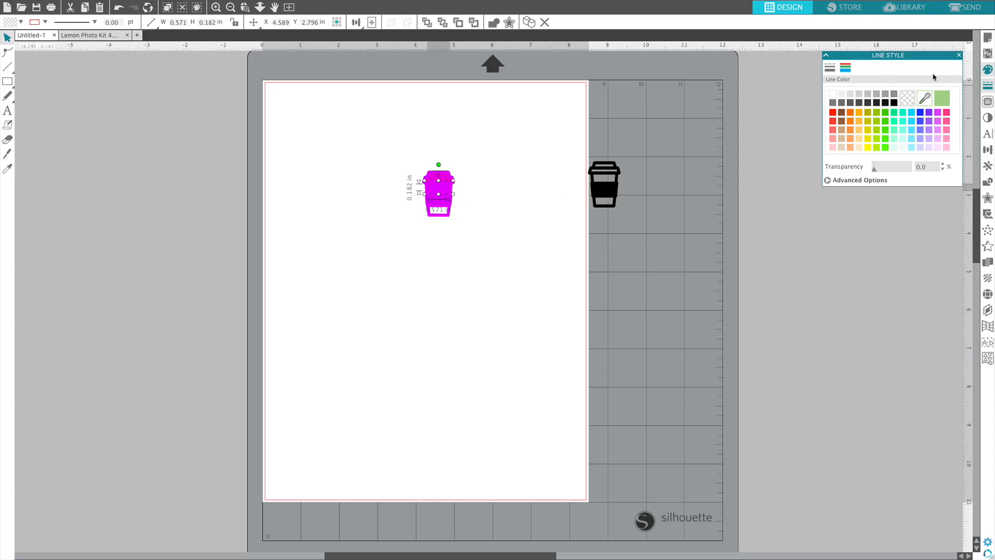
click(987, 69)
click(448, 183)
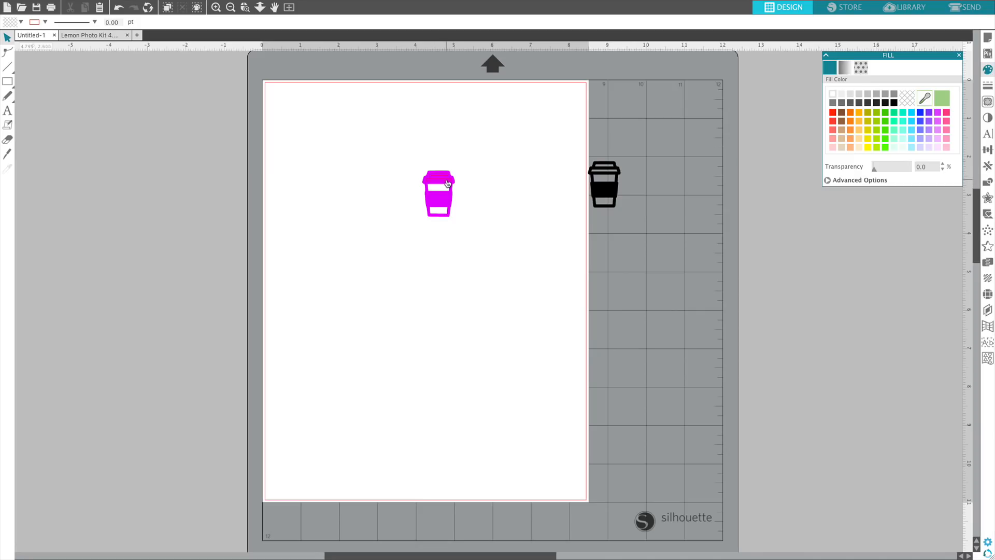
Fill the lower band of the cup's lid with white.
click(449, 182)
click(490, 173)
click(439, 177)
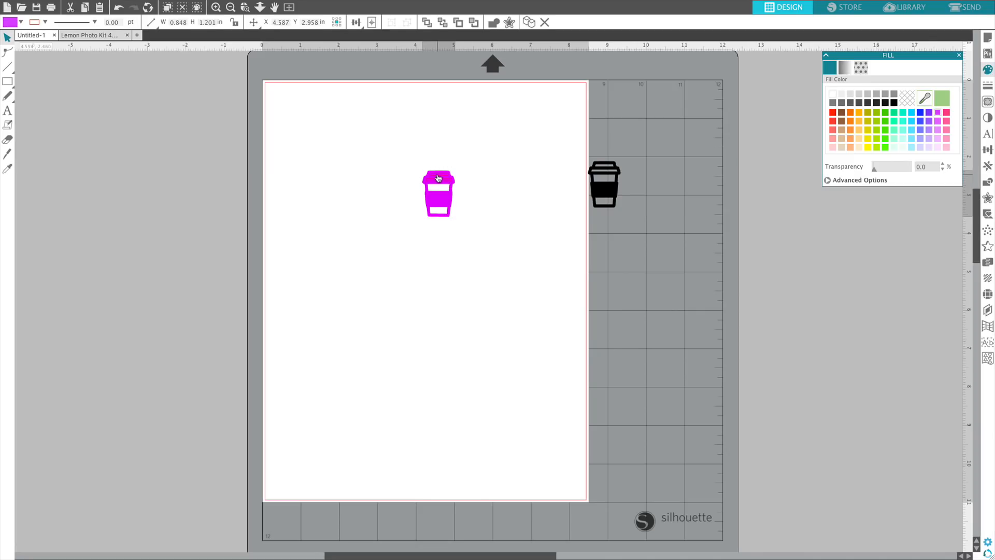
click(502, 188)
click(438, 187)
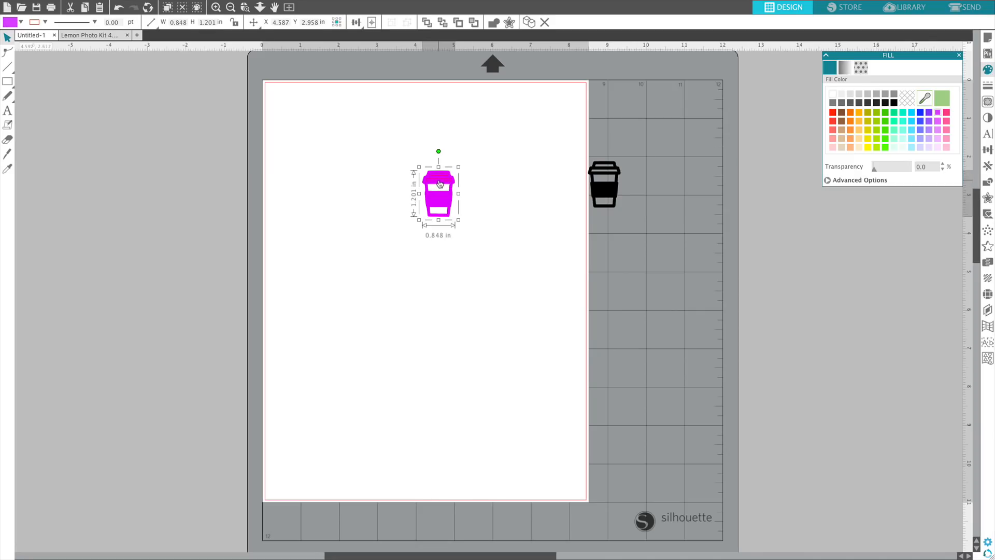
click(393, 258)
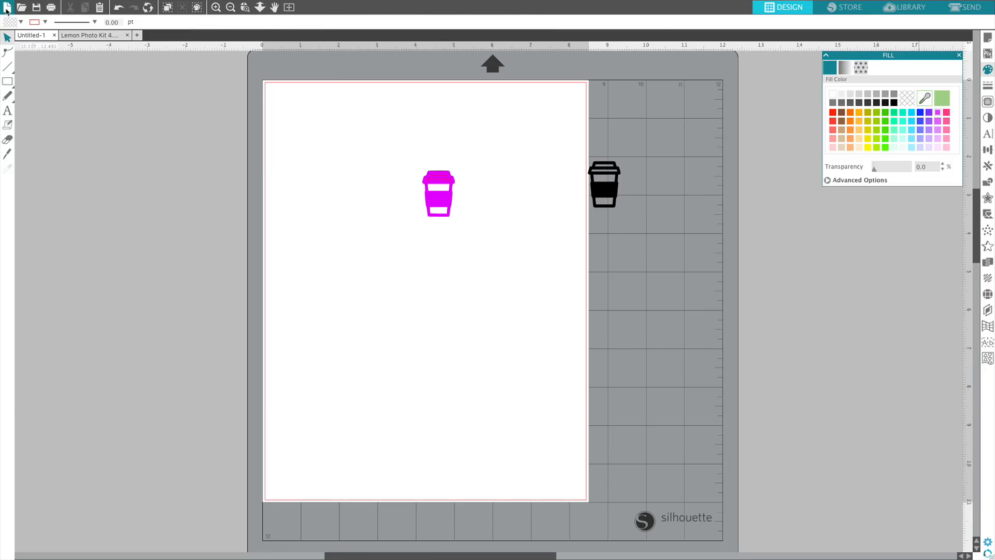
click(438, 184)
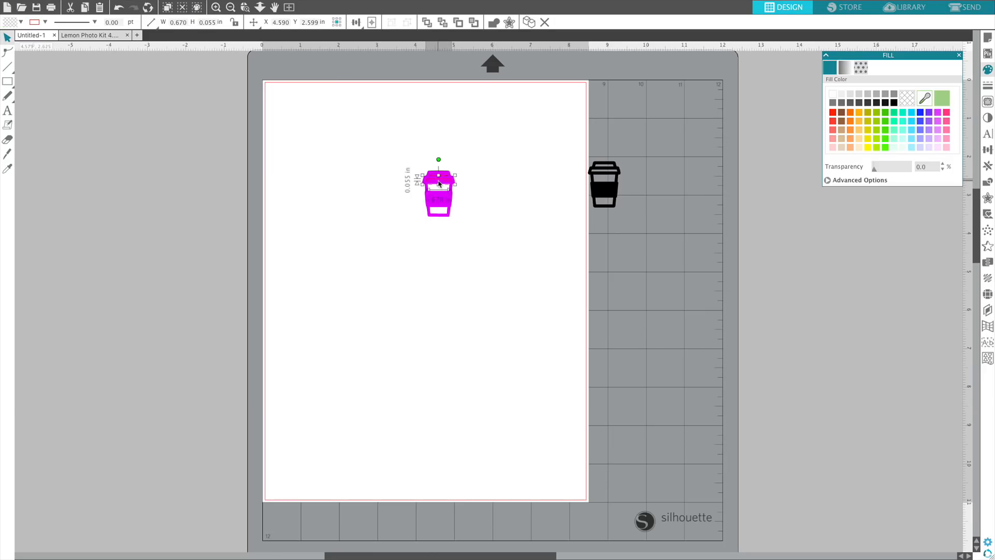
click(833, 94)
Fill the upper band of the cup's lid with white.
click(441, 177)
click(441, 177)
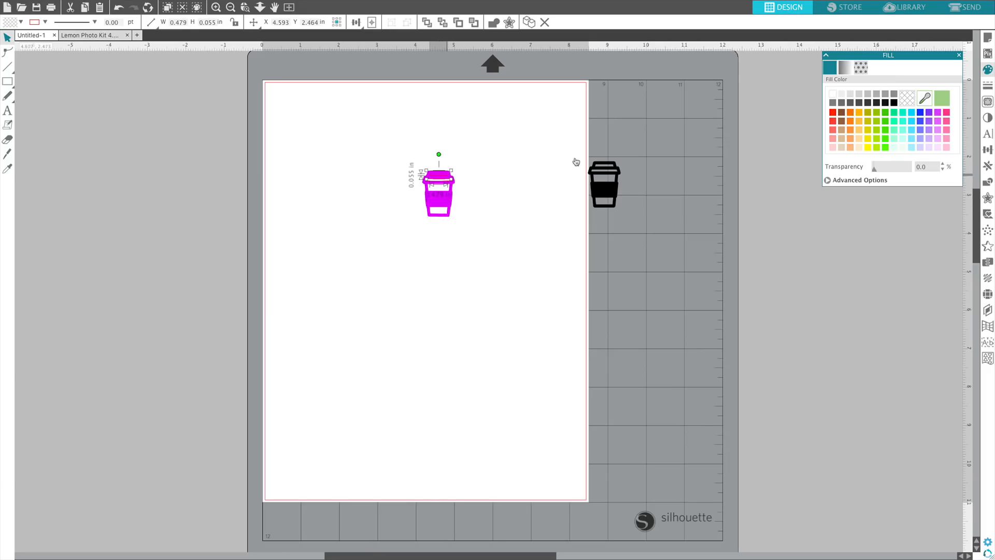
click(841, 95)
click(976, 82)
click(987, 85)
click(846, 67)
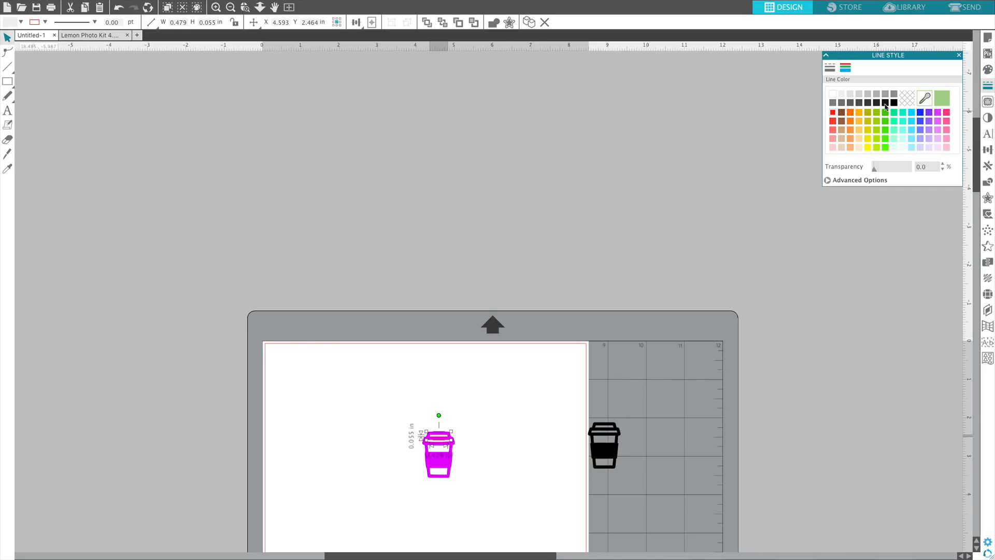
scroll(469, 215, down, 5)
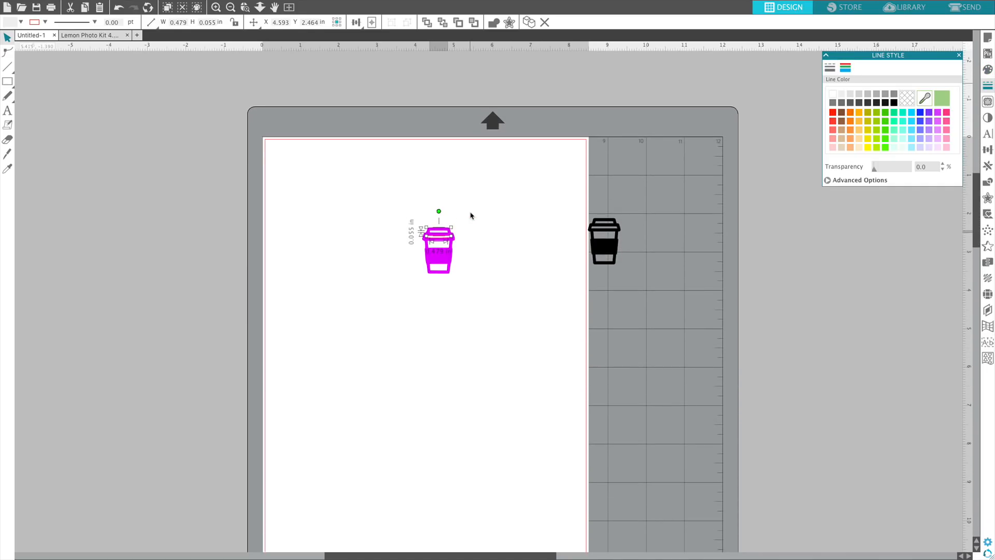
click(450, 236)
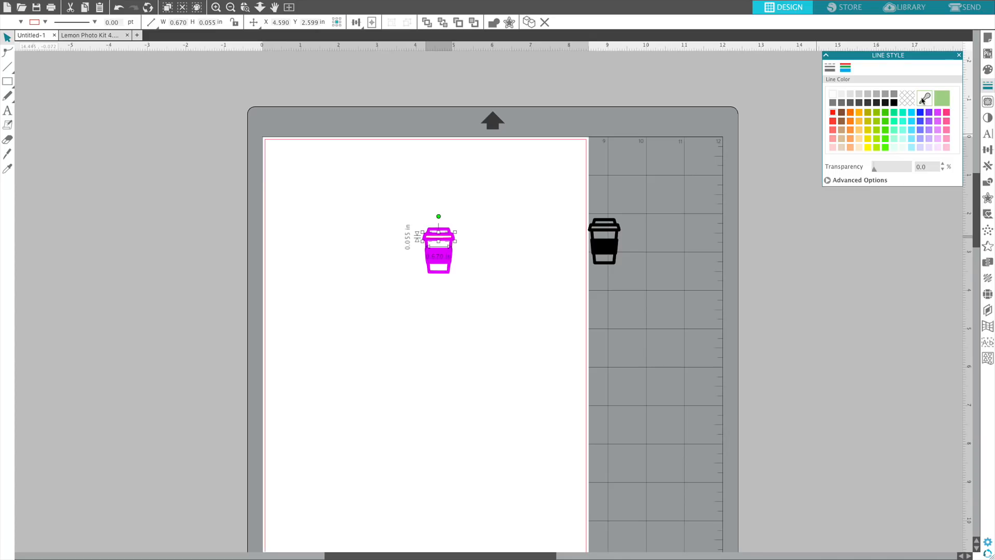
click(594, 211)
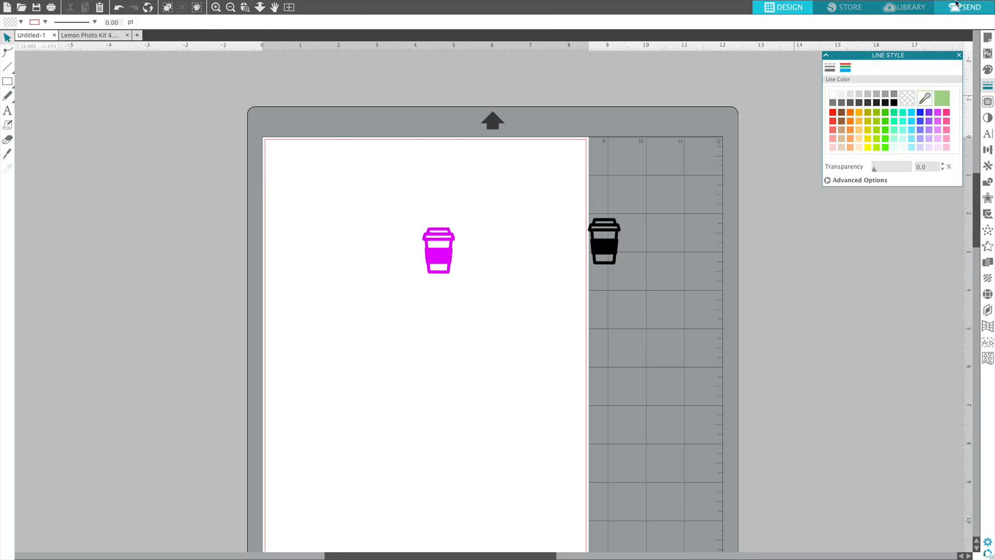
Change the magenta cup's fill colour to light pink.
click(453, 259)
click(988, 69)
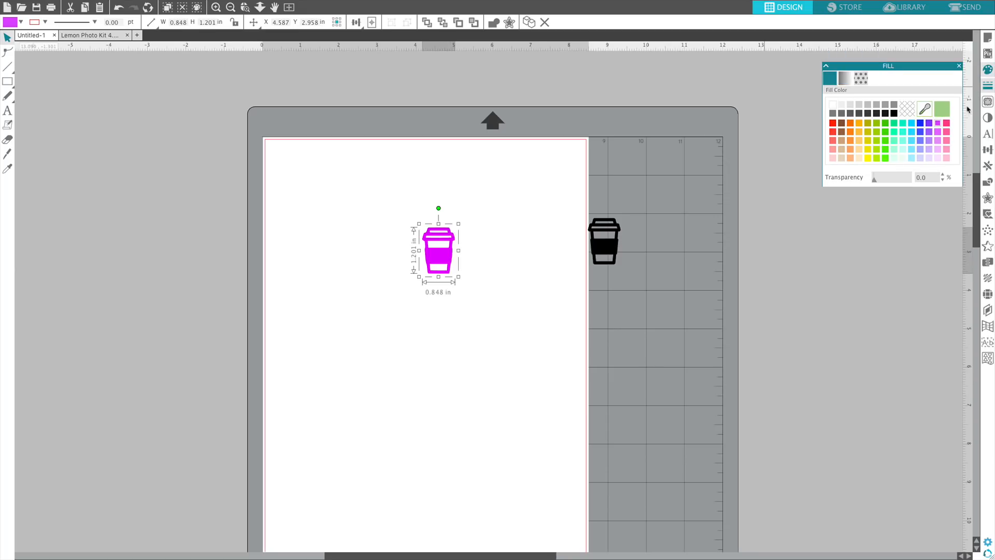
click(902, 113)
click(858, 138)
click(936, 138)
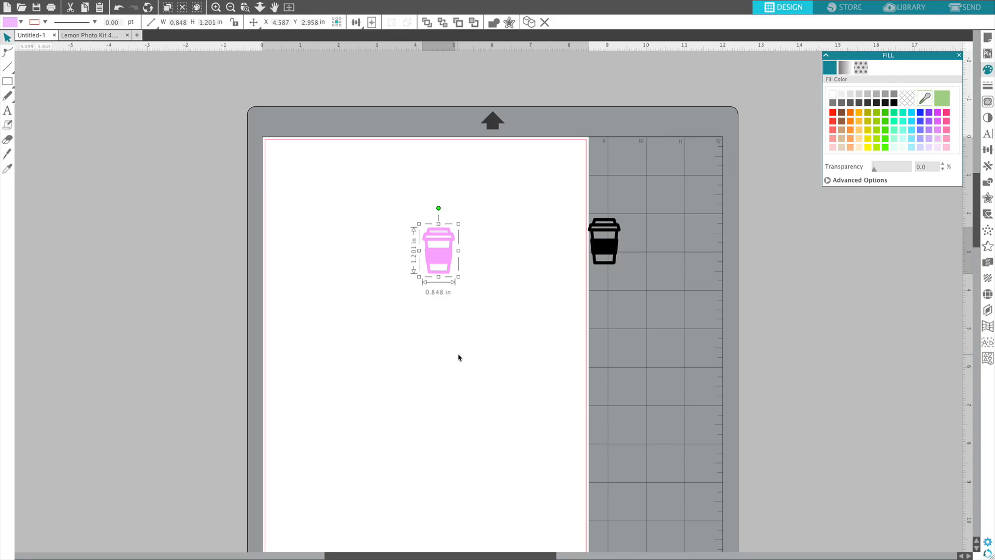
Fill the upper band of the pink cup's lid with white.
click(438, 235)
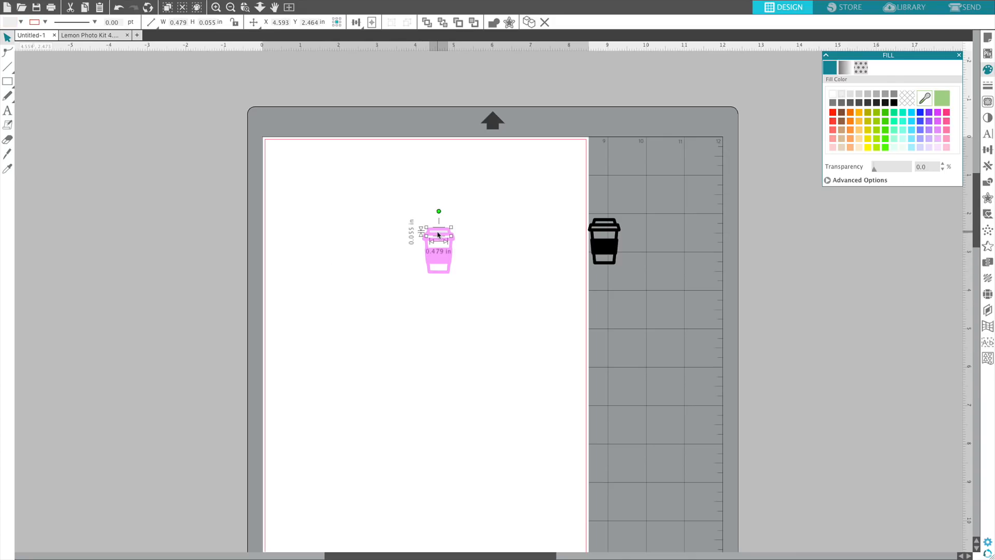
click(833, 95)
click(480, 309)
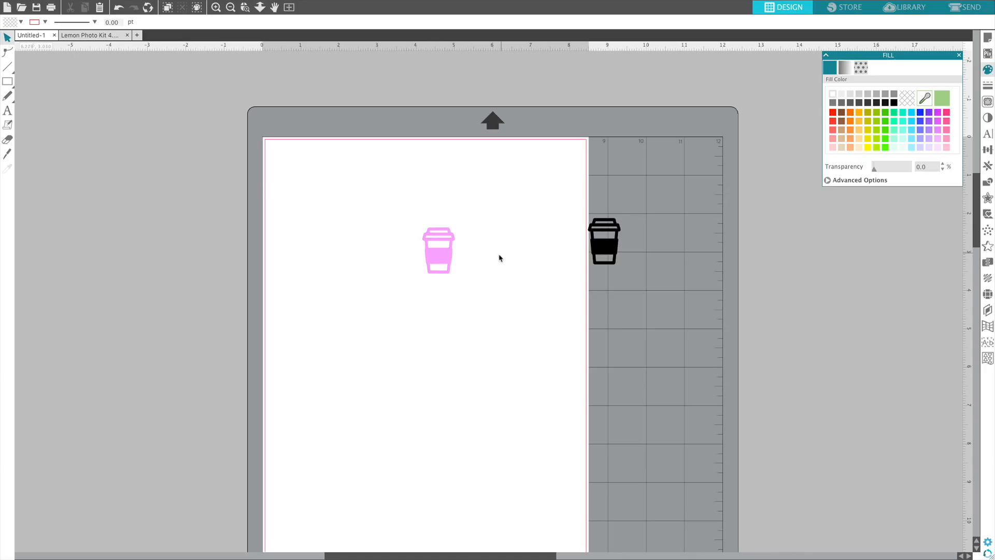
Move the black cup onto the page beside the pink cup and fill it with violet.
drag(611, 248, 497, 214)
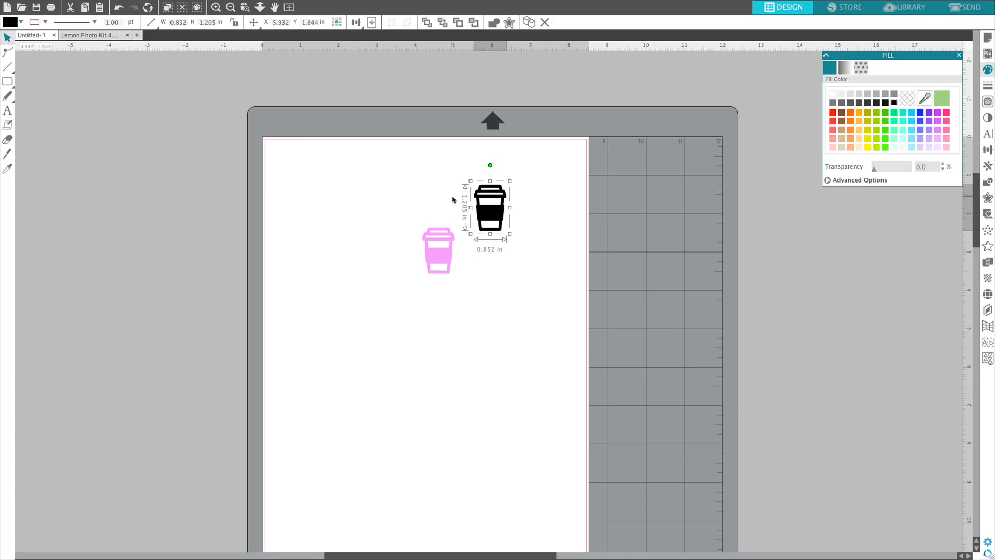
click(929, 111)
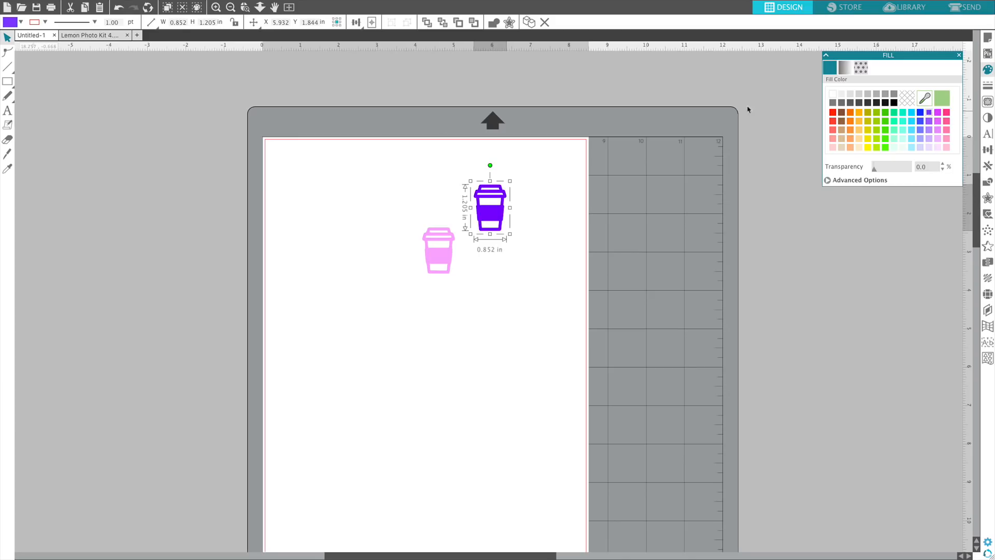
Delete all pieces of the pink cup and move the violet cup into its place.
drag(476, 304, 383, 227)
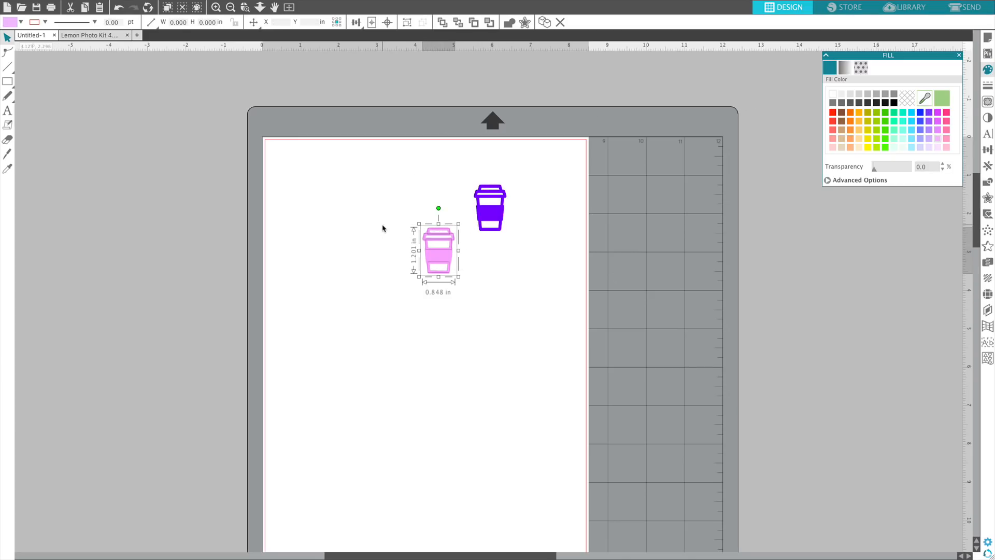
key(Delete)
drag(502, 223, 453, 283)
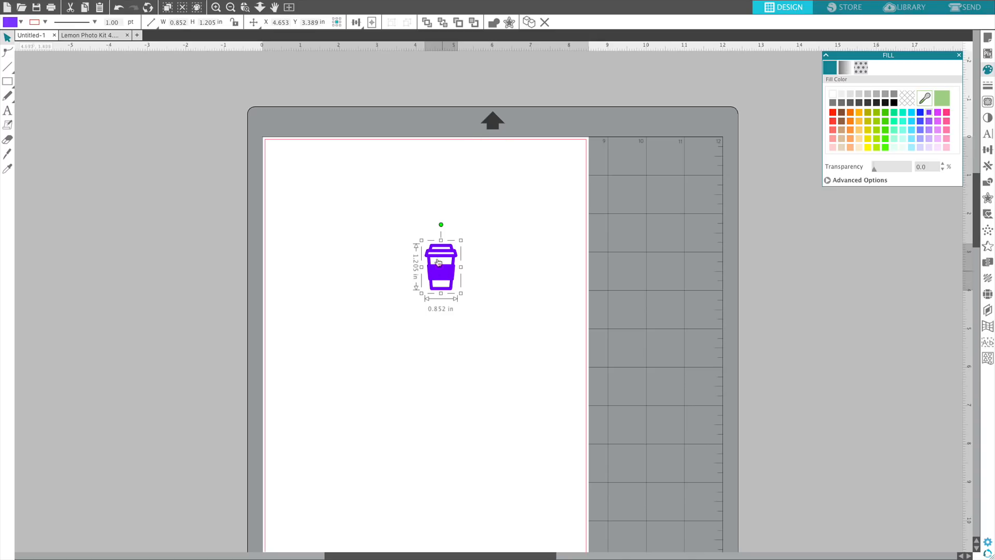
View the sticker icons in the Lemon Photo Kit 4 document and return to the Untitled-1 document.
click(70, 36)
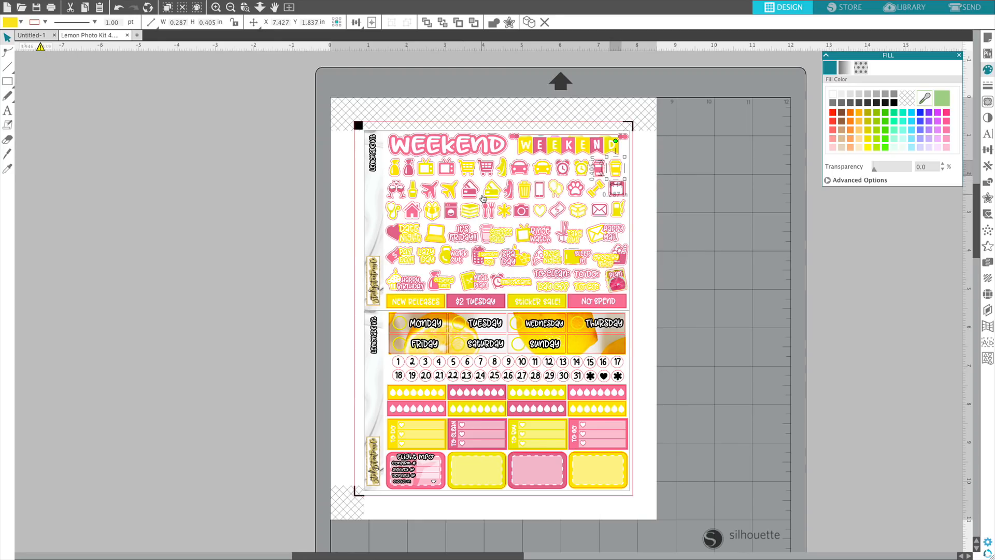
click(35, 37)
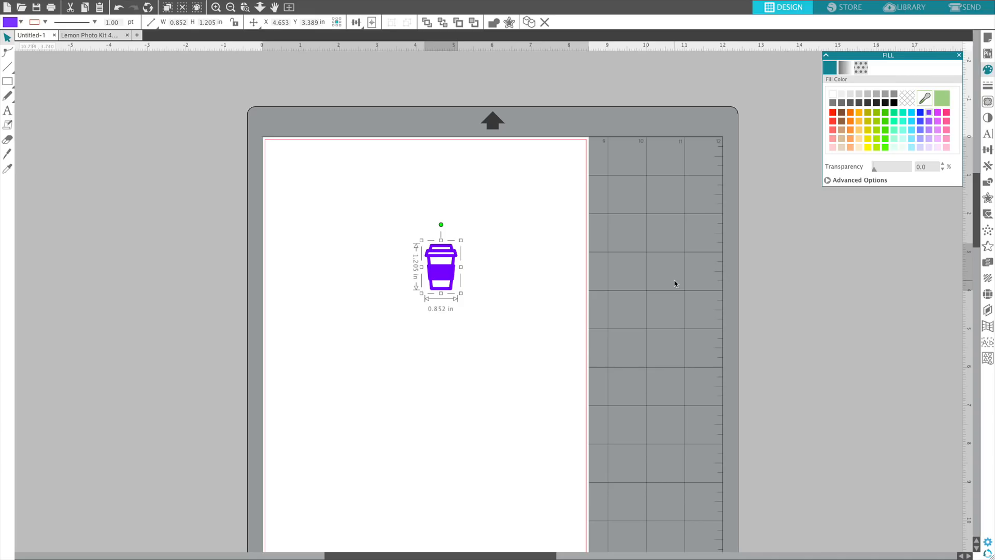
scroll(530, 254, up, 1)
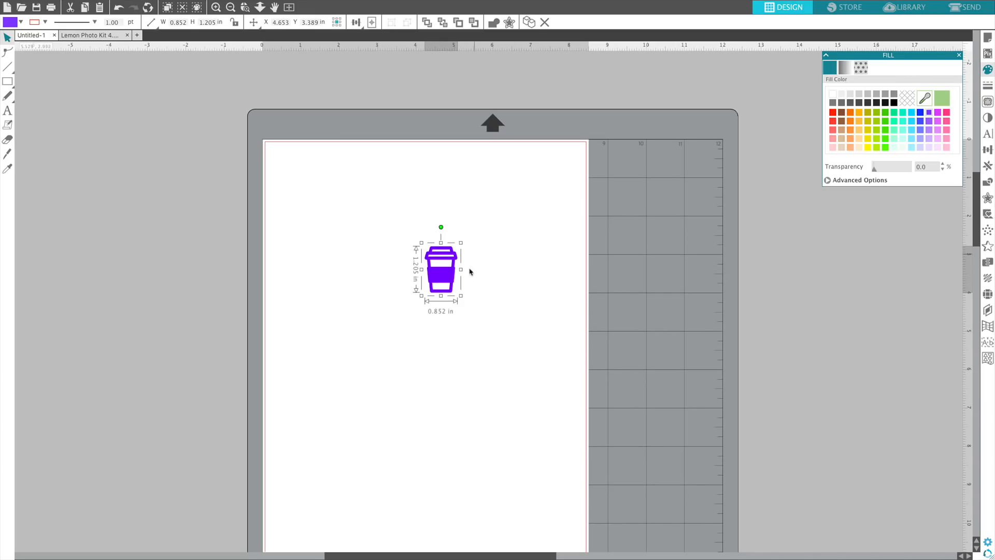
Create an outer offset around the violet cup with a distance of 0.055 in and rounded corners.
click(987, 198)
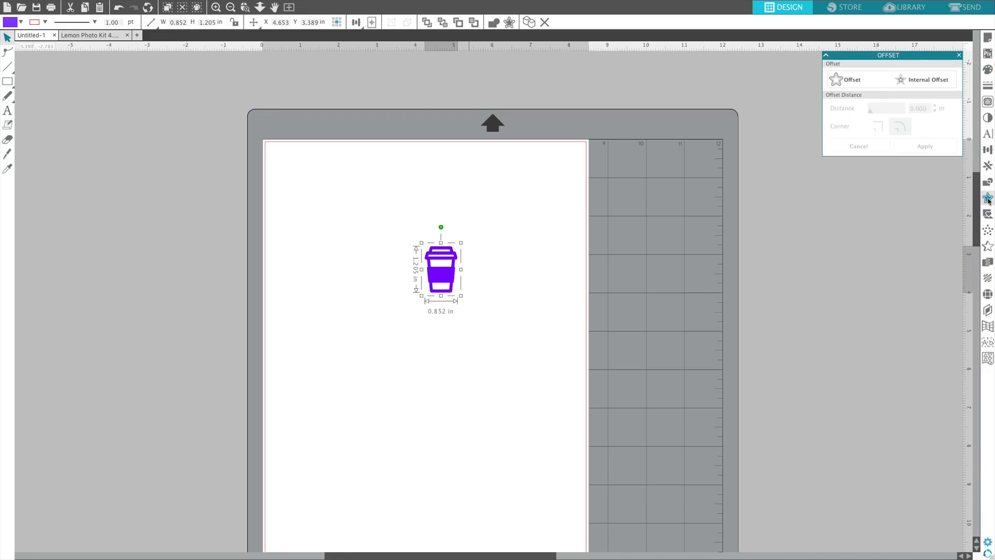
click(850, 81)
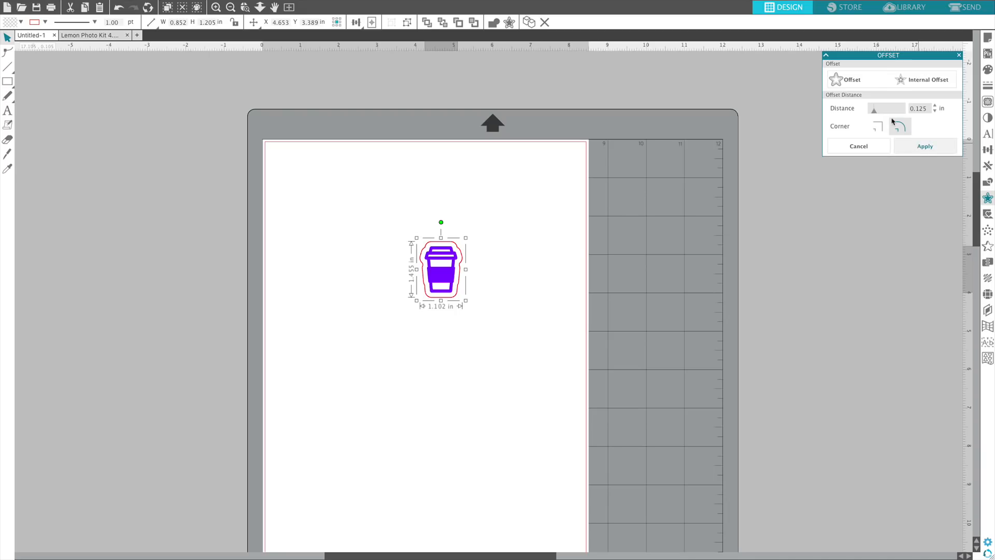
drag(873, 110, 873, 114)
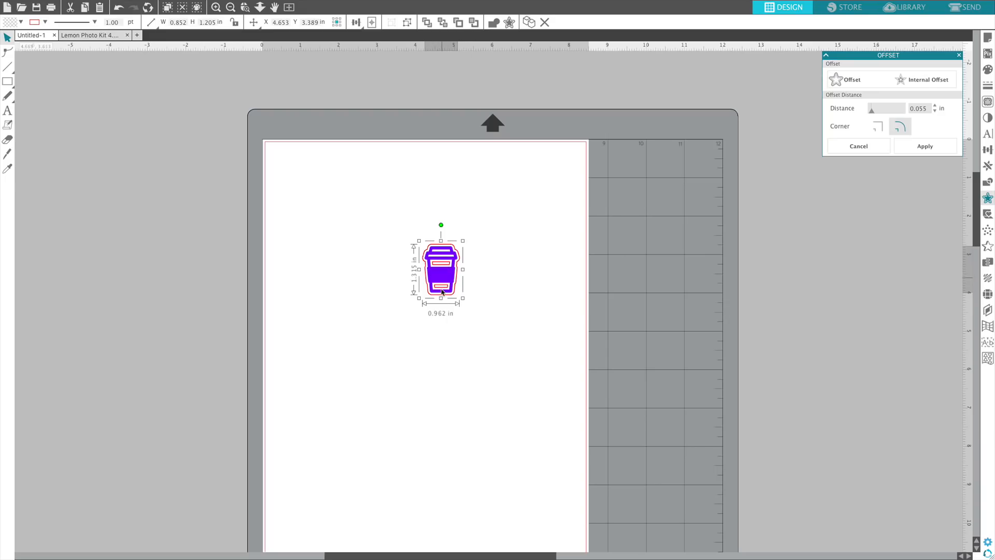
Set the line thickness of the cup's offset outline to 0.00 pt.
click(988, 85)
click(830, 67)
click(830, 69)
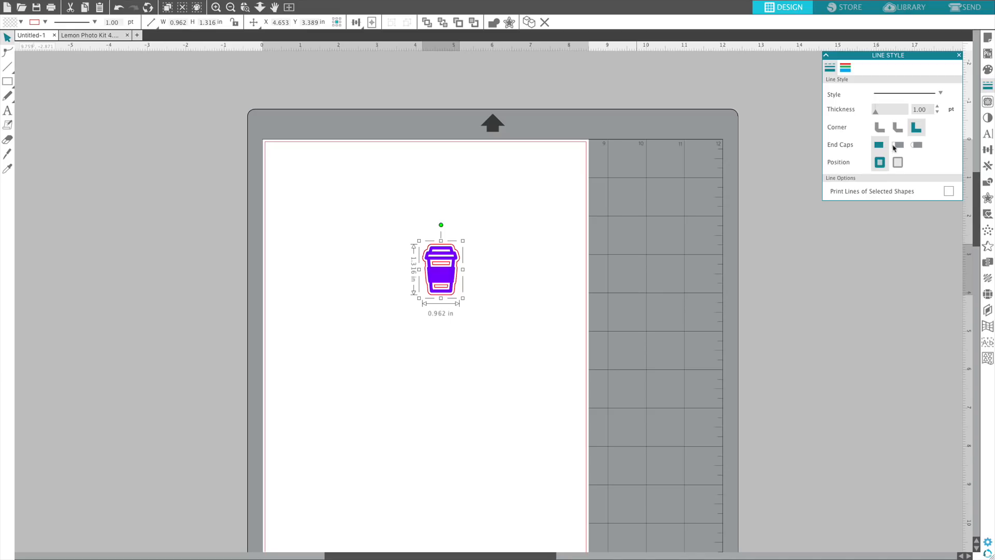
drag(876, 113, 866, 113)
drag(874, 113, 869, 114)
Release the compound path of the cup's offset outline into separate shapes.
click(987, 181)
click(914, 147)
click(456, 292)
Move the two small inner offset rectangles out of the cup and delete them, keeping the outer outline.
drag(446, 270, 504, 267)
drag(443, 285, 470, 285)
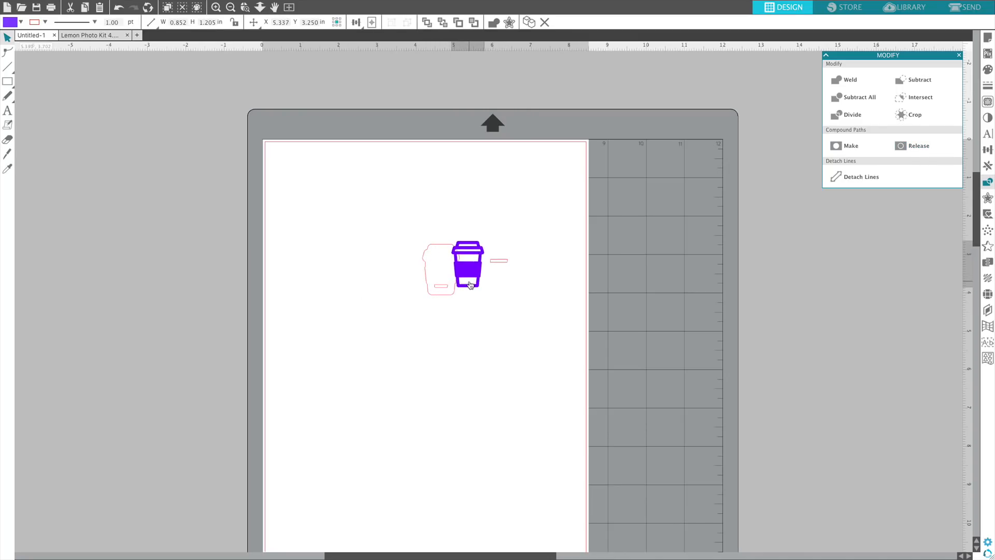
click(119, 7)
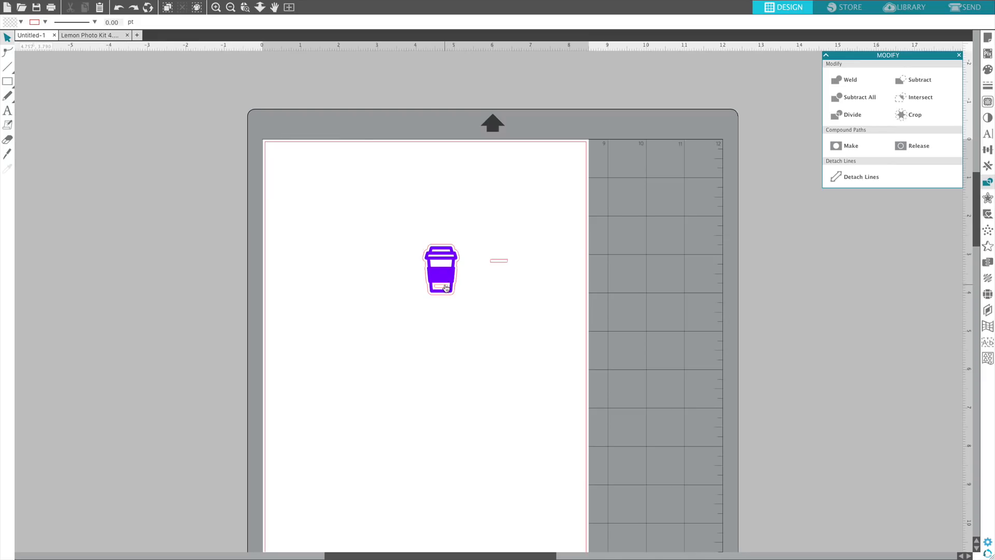
drag(446, 287, 475, 250)
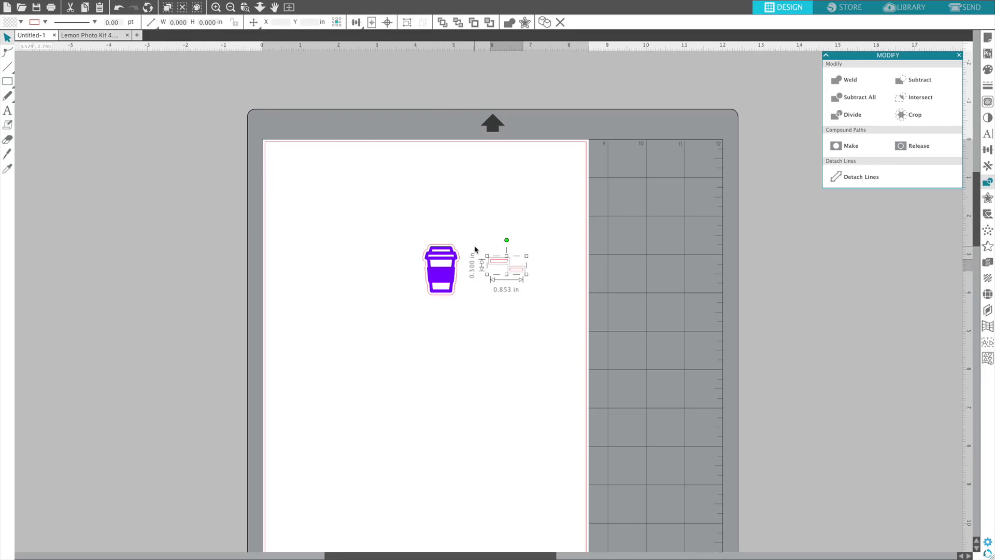
key(Delete)
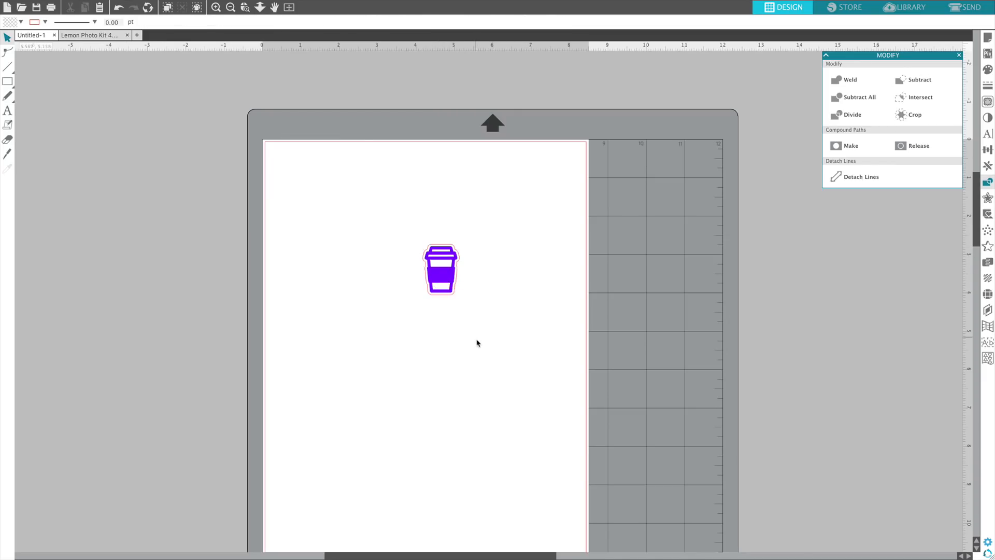
Group the violet cup with its offset outline and scale the group down to about 0.470 × 0.642 in.
drag(477, 342, 393, 225)
click(408, 21)
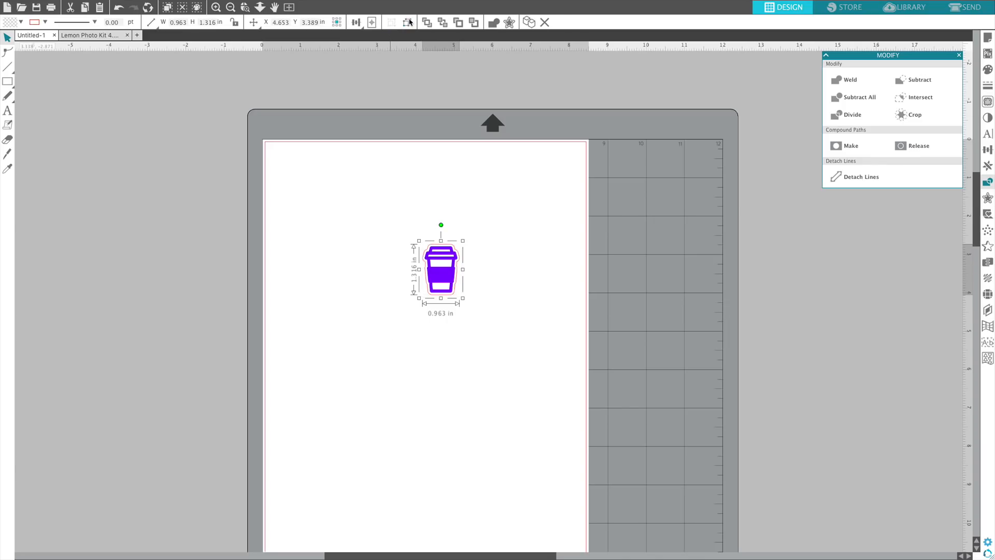
drag(463, 246, 395, 206)
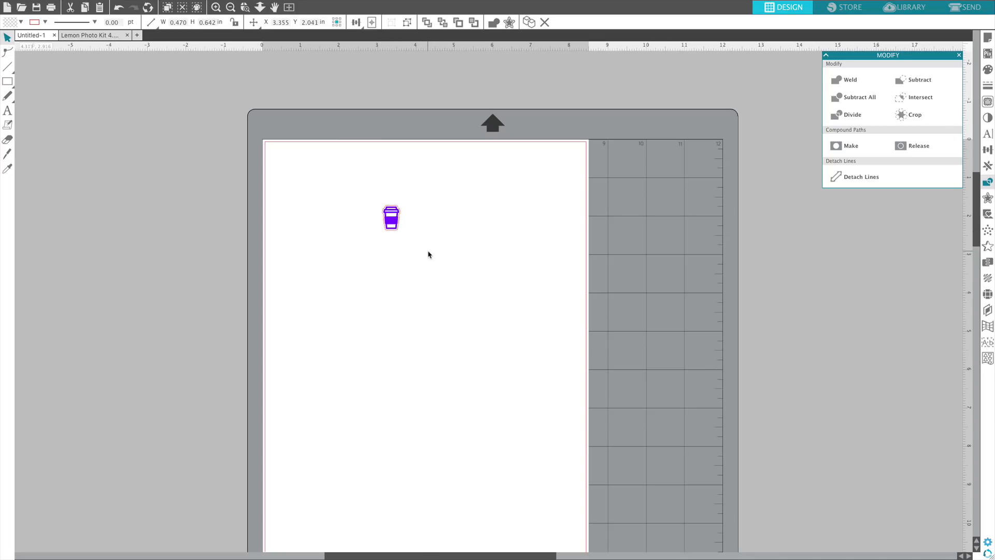
click(428, 254)
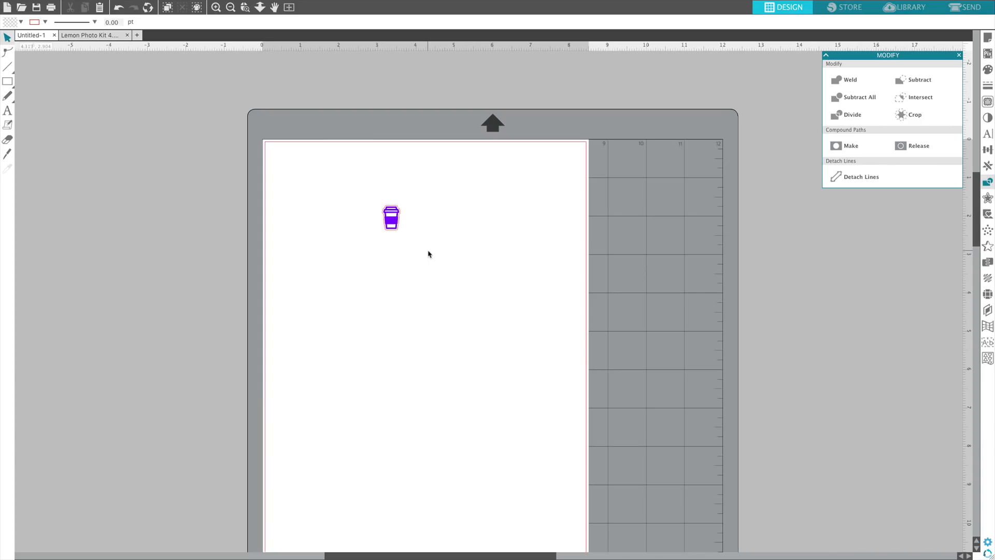
Draw an ellipse about 1.001 × 0.912 in beside the small cup and select it.
scroll(429, 253, right, 1)
click(7, 82)
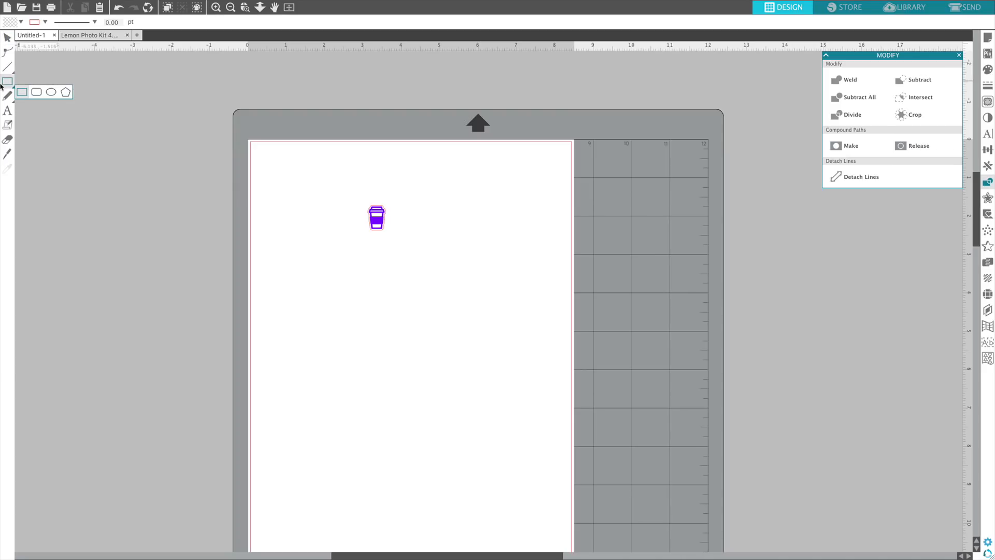
click(51, 92)
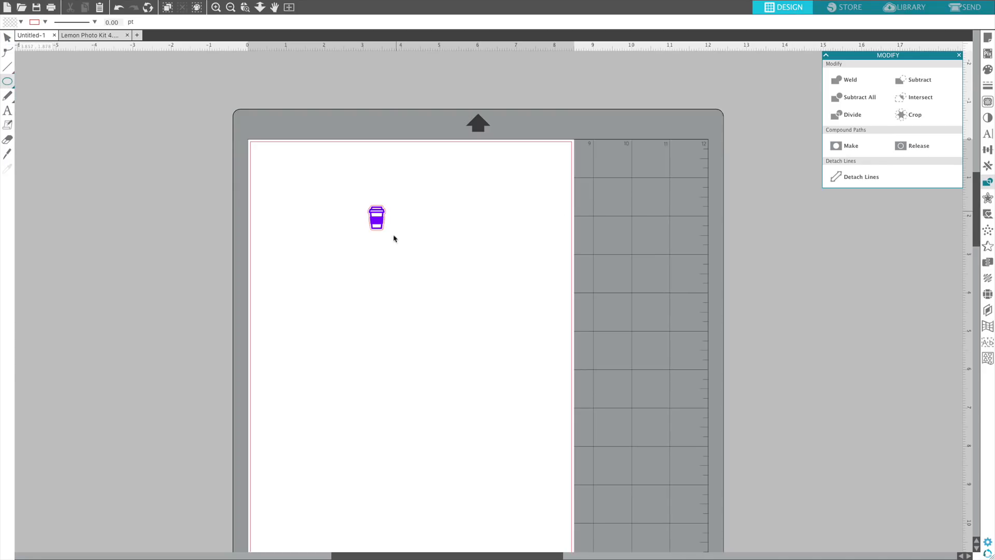
drag(408, 230, 447, 264)
click(8, 42)
click(432, 232)
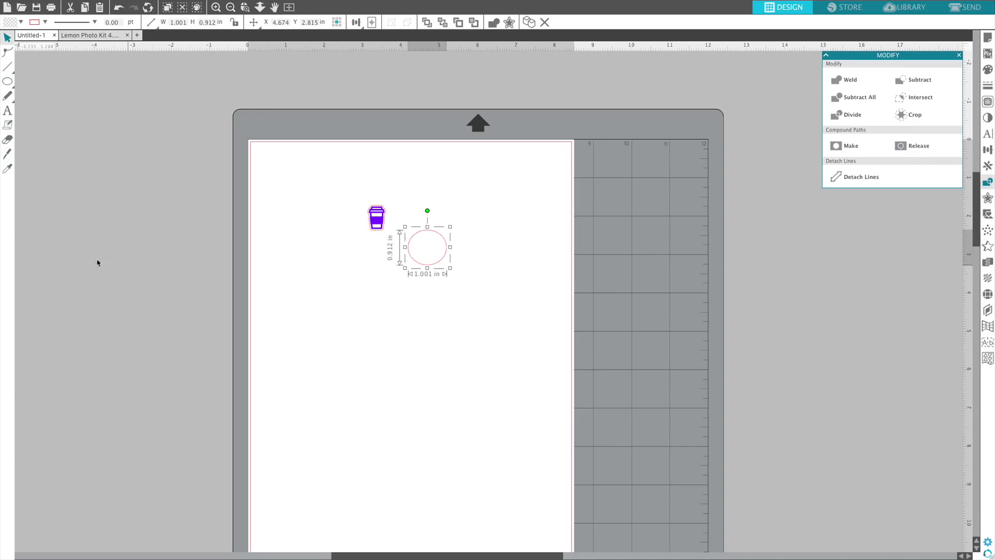
Fill the ellipse with green and set its line colour to transparent.
click(988, 69)
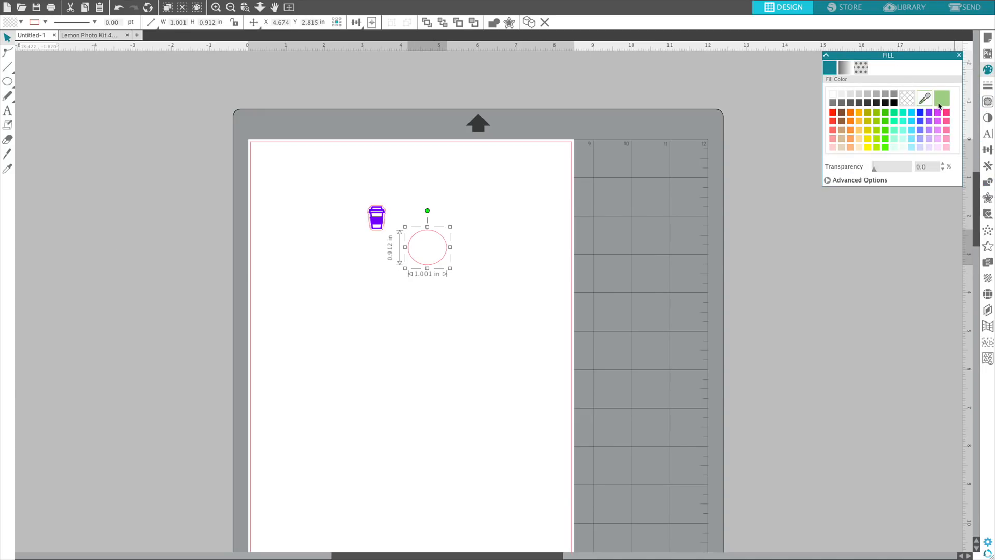
click(940, 104)
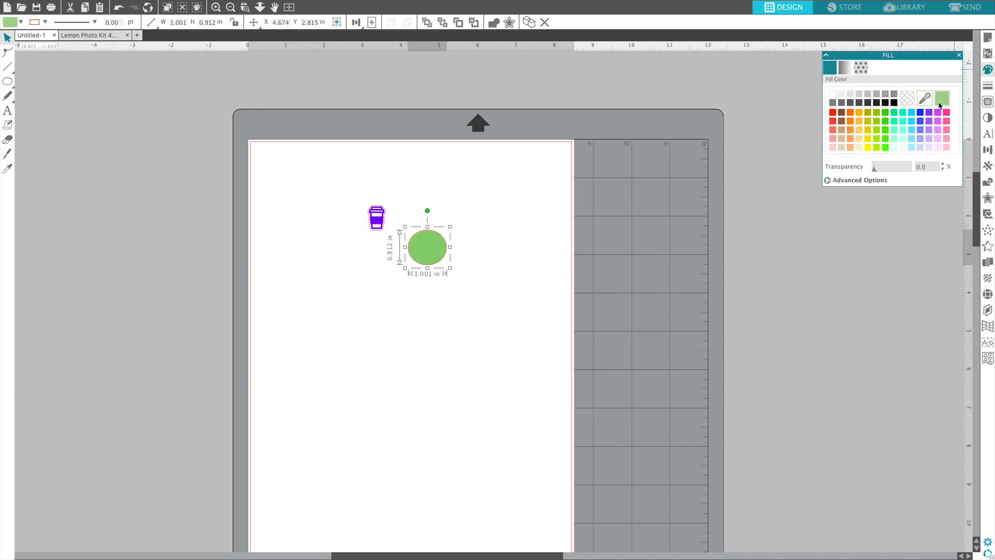
click(986, 87)
click(841, 65)
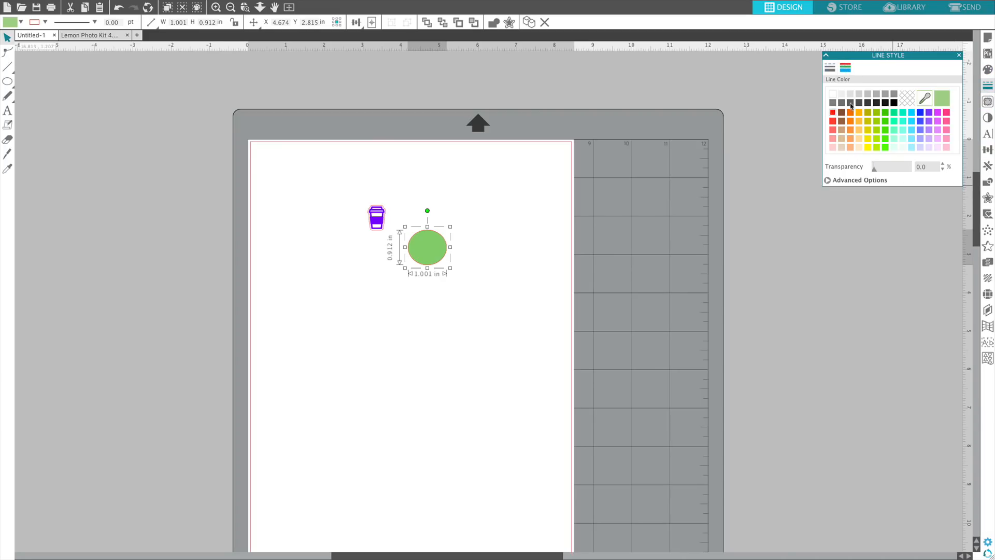
click(905, 97)
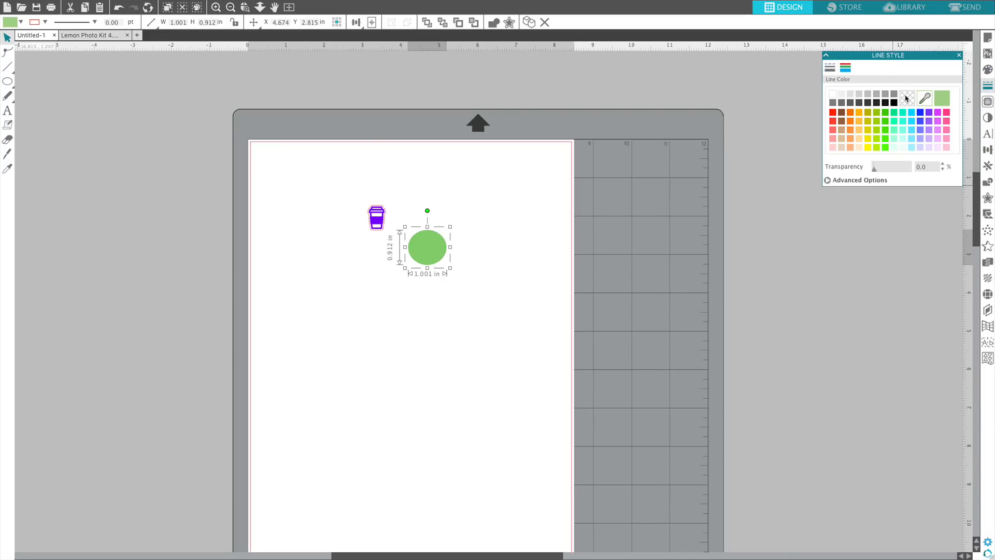
Create an internal offset of the green ellipse with a distance of 0.030 in and rounded corners.
click(988, 198)
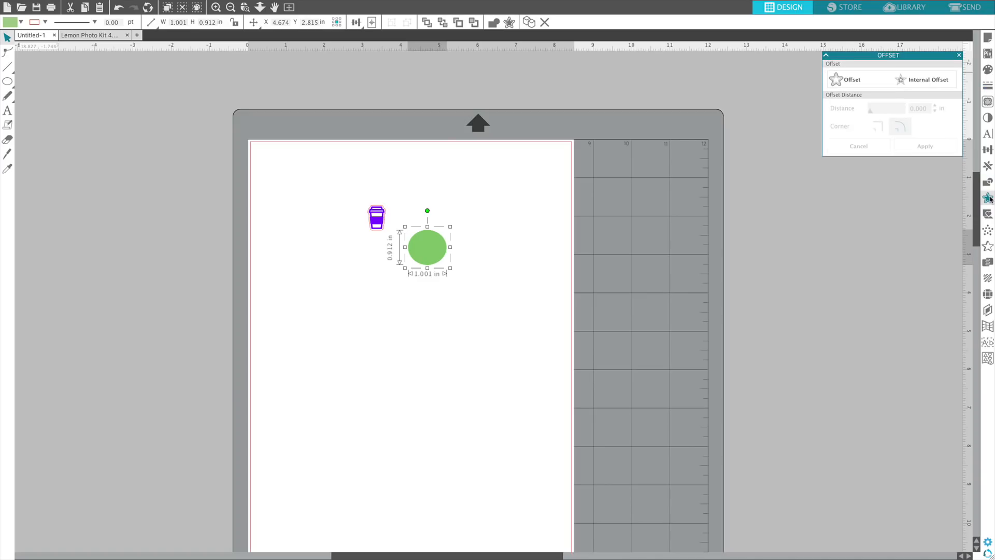
click(927, 80)
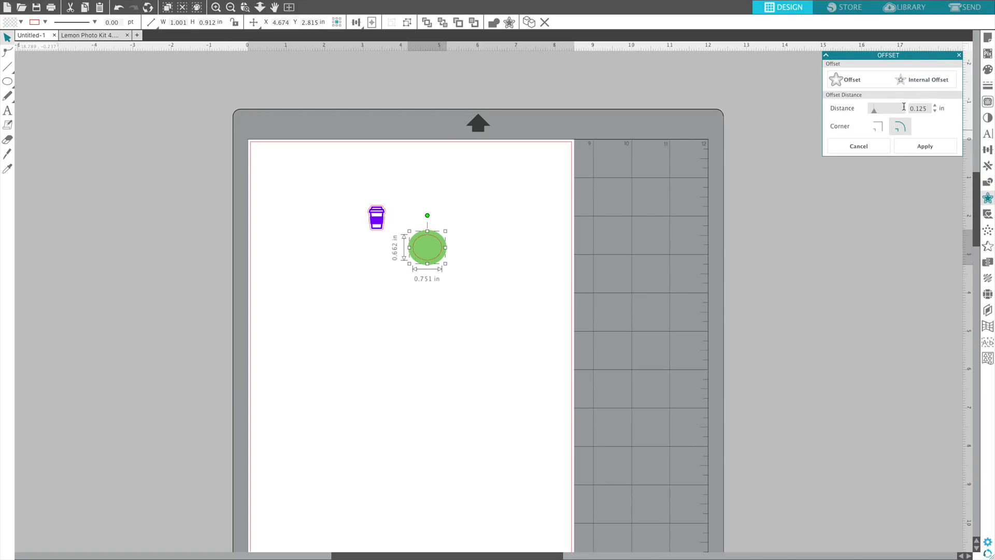
drag(875, 114, 871, 115)
click(589, 231)
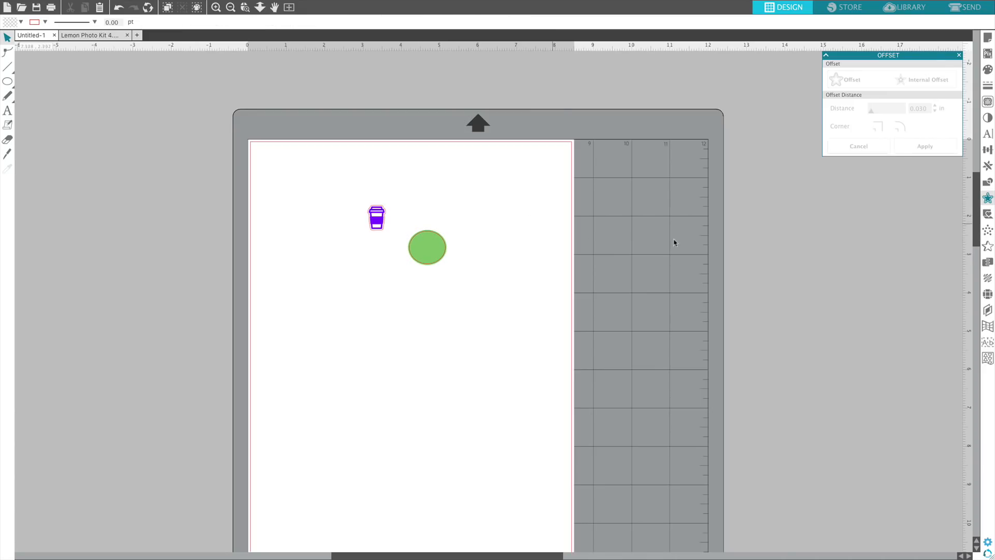
Ungroup the small violet cup from its offset outline and move the outline away from the cup.
click(216, 7)
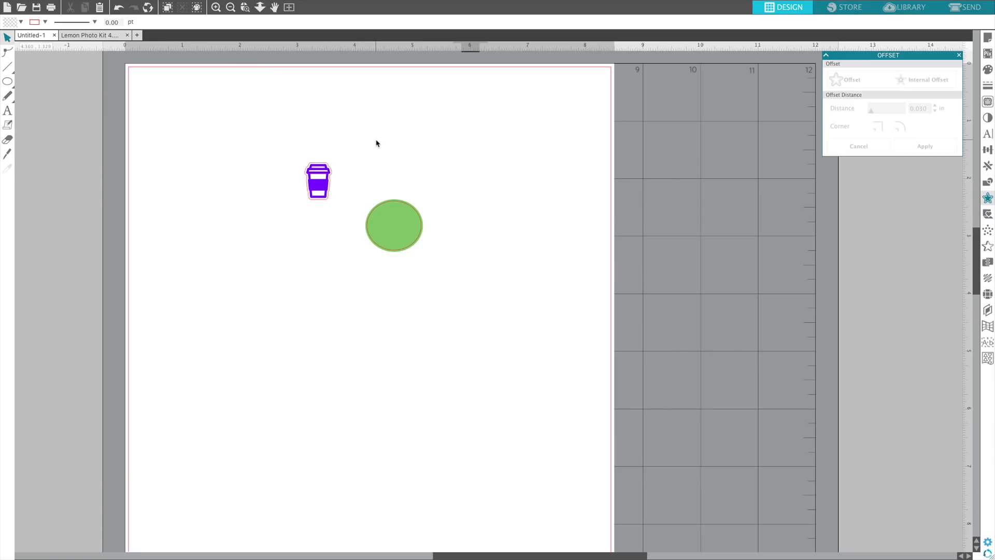
drag(325, 189, 317, 195)
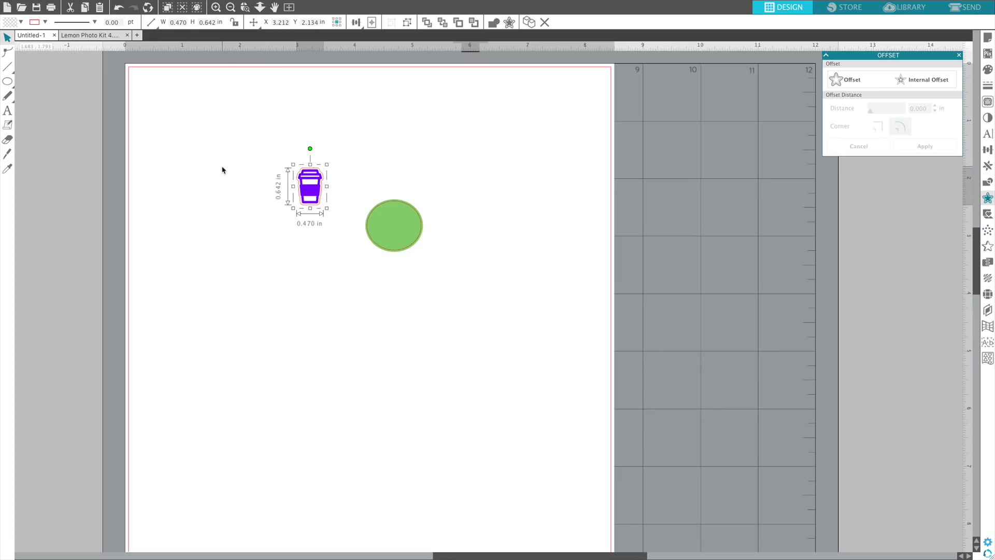
click(408, 22)
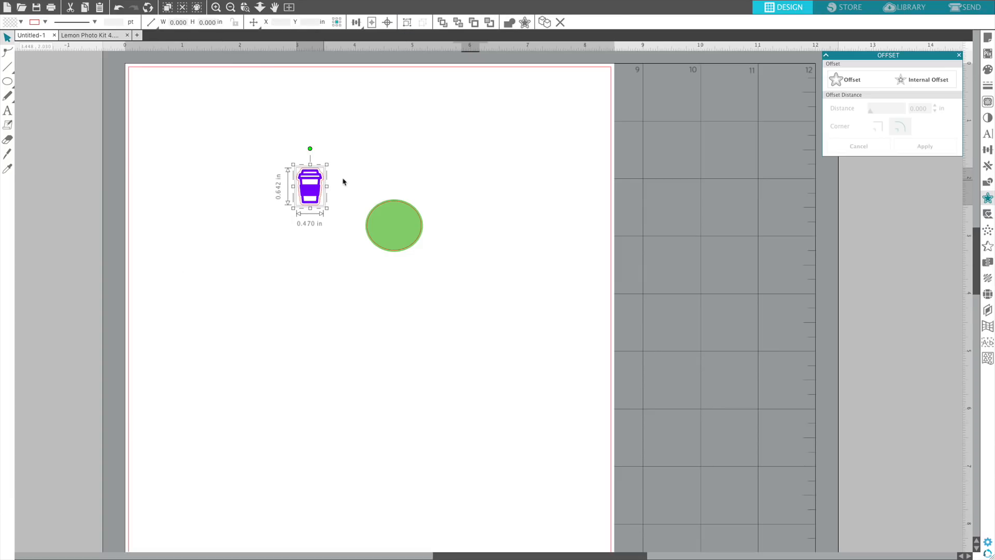
click(355, 154)
drag(323, 180, 238, 134)
click(290, 187)
Fill the violet cup with white and move it onto the middle of the green ellipse.
click(319, 203)
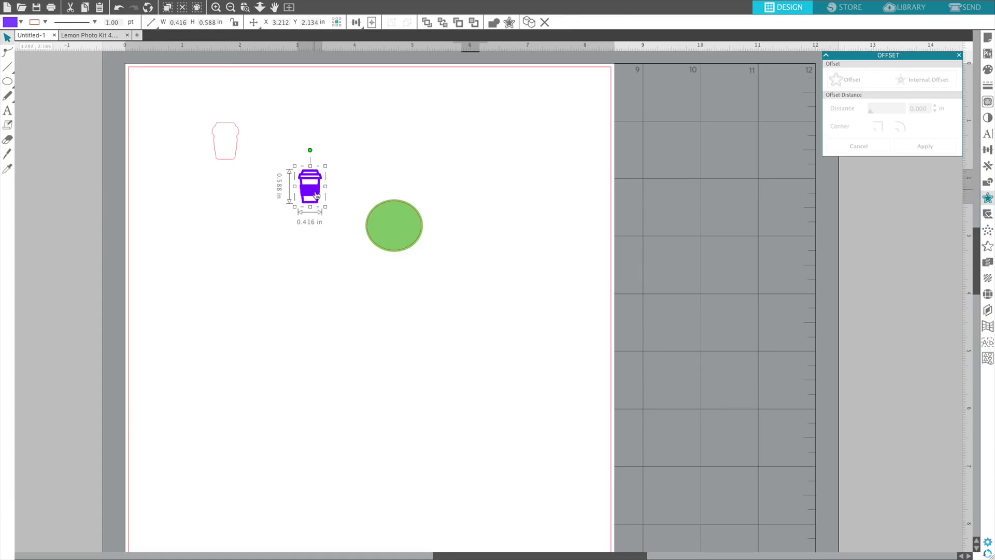
click(985, 72)
click(832, 94)
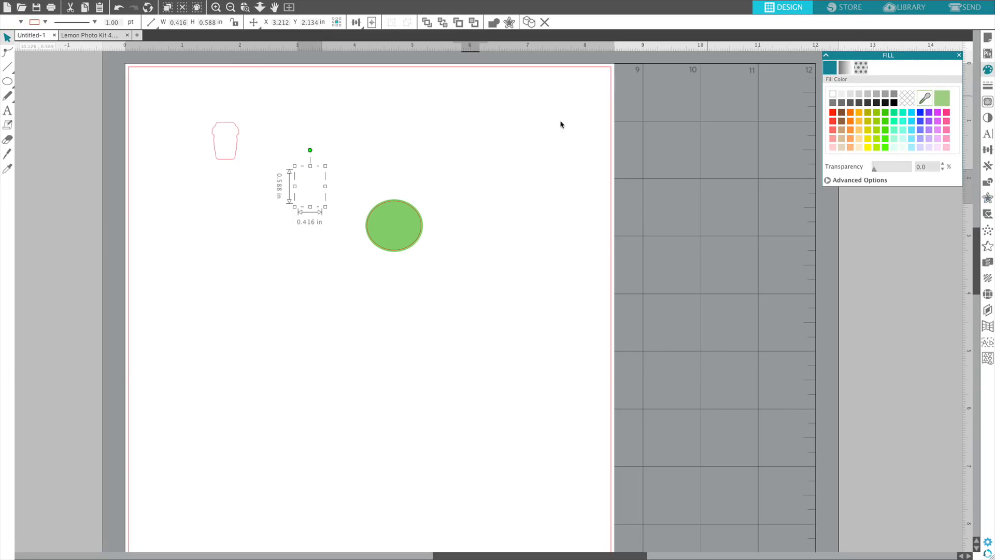
drag(309, 183, 532, 159)
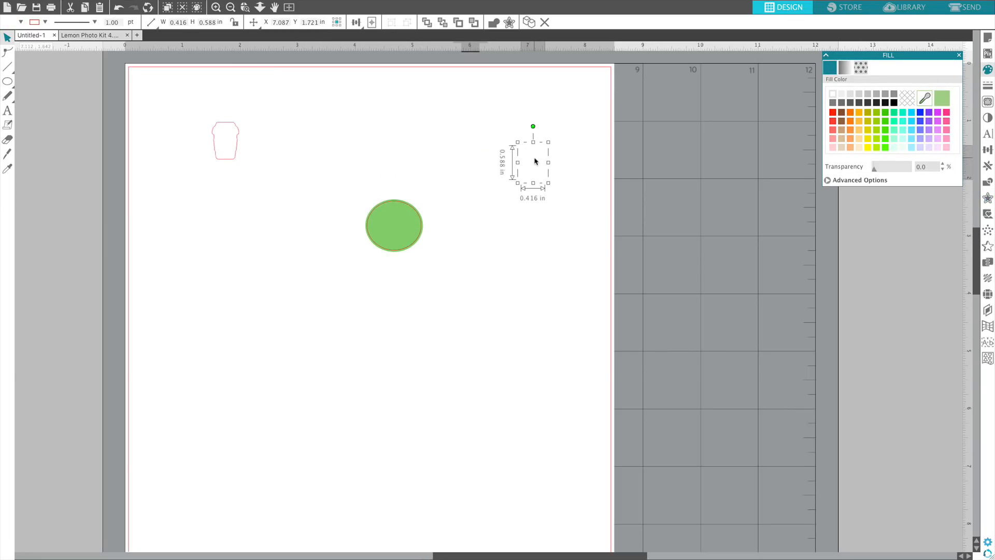
drag(538, 167, 536, 169)
drag(465, 207, 399, 229)
click(470, 208)
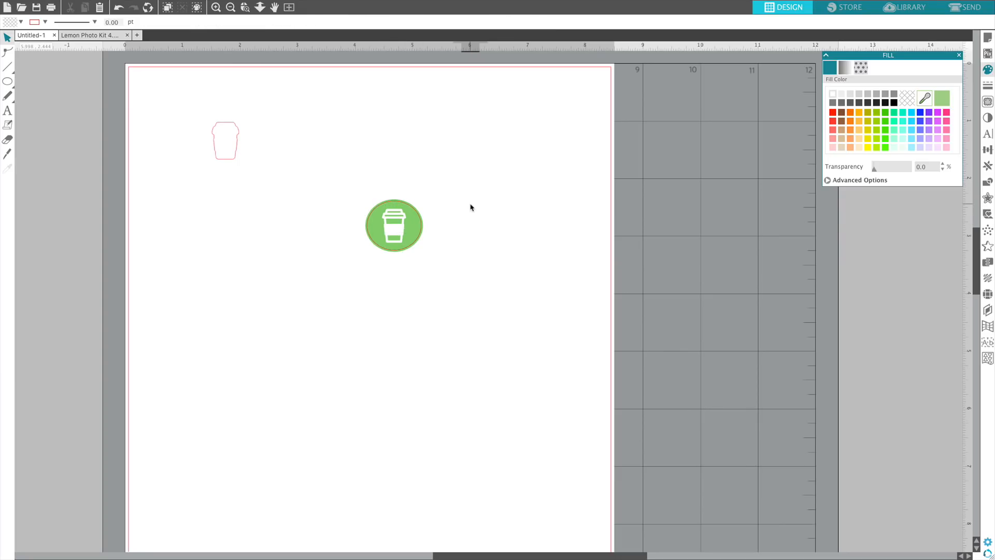
Create an internal offset of the ellipse outline with a distance of 0.030 in and rounded corners.
click(397, 204)
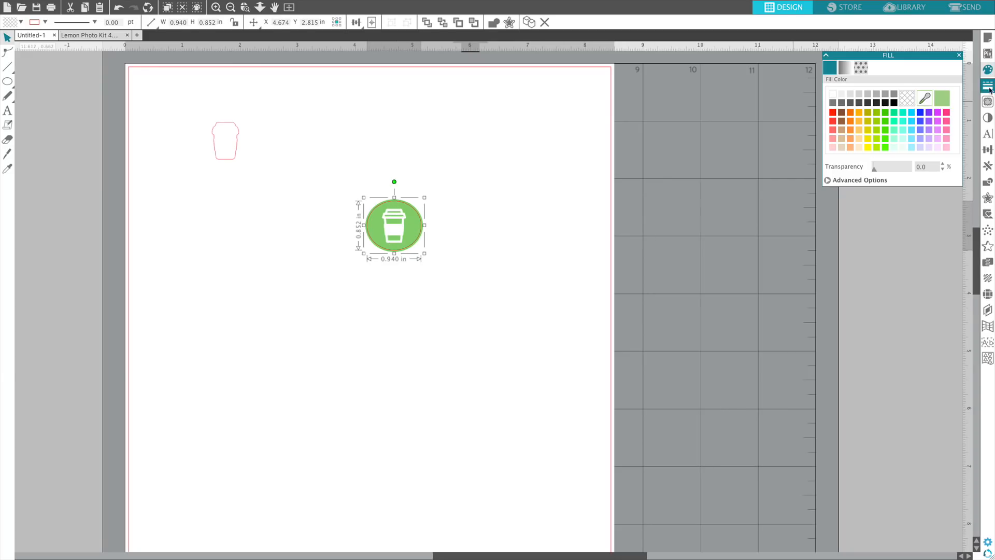
click(988, 198)
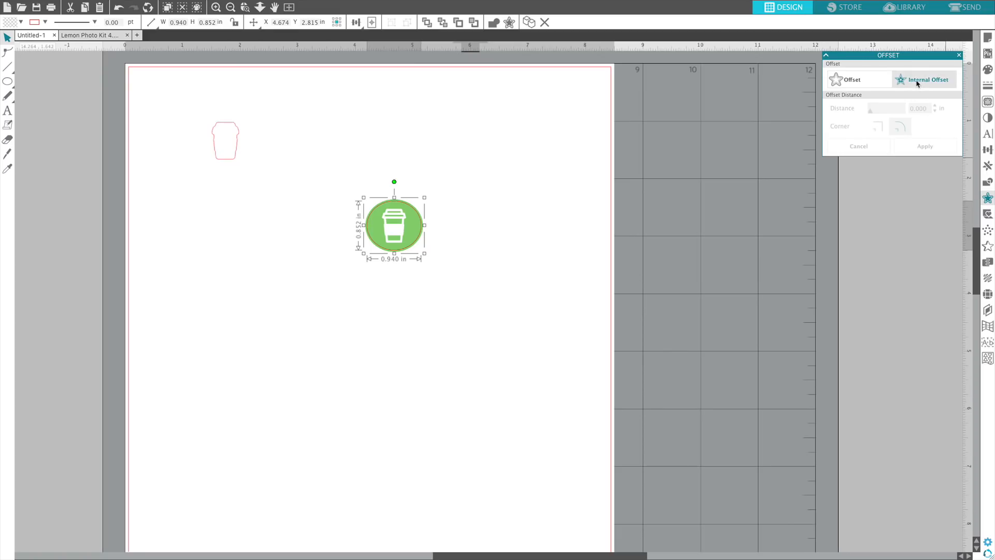
click(924, 80)
drag(875, 114, 872, 117)
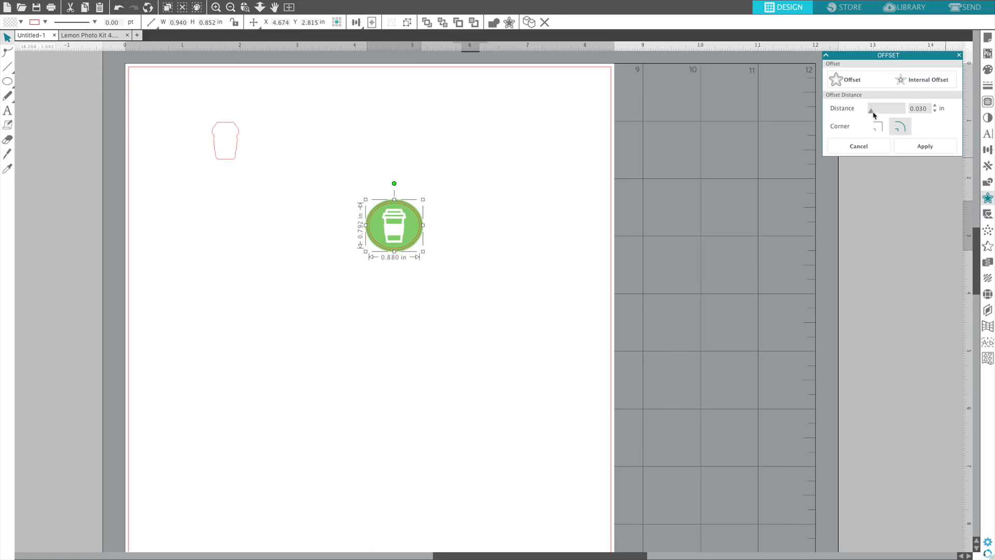
Set the new inner ellipse's line thickness to 1.25 pt and its line colour to white.
click(987, 86)
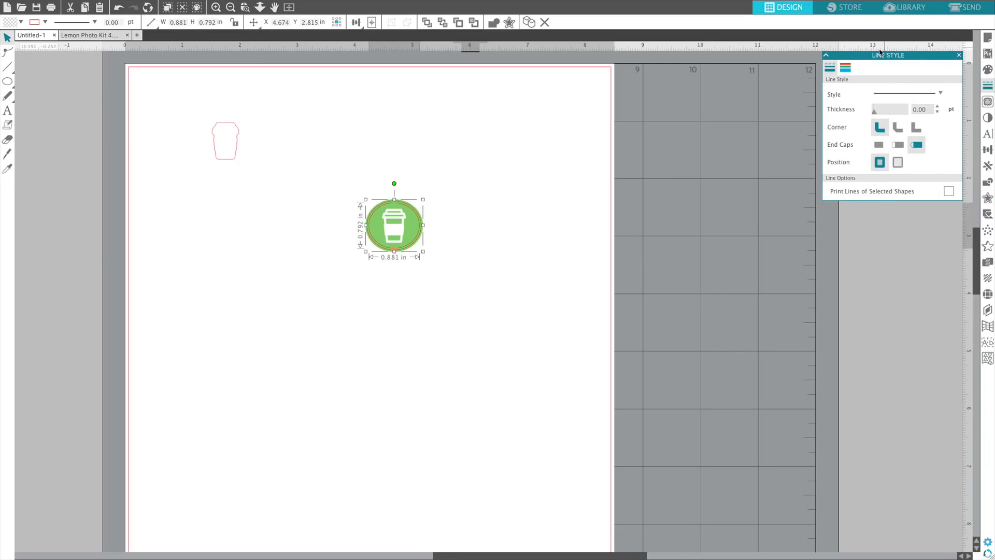
drag(879, 115, 876, 114)
click(849, 72)
click(835, 97)
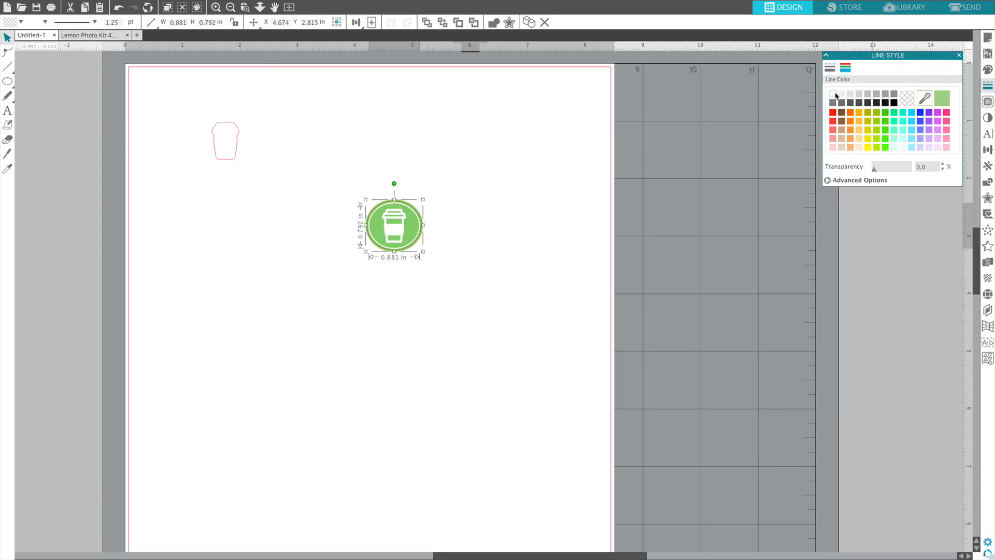
Try several dashed line styles on the inner ellipse and keep the short, closely spaced dashes.
click(830, 67)
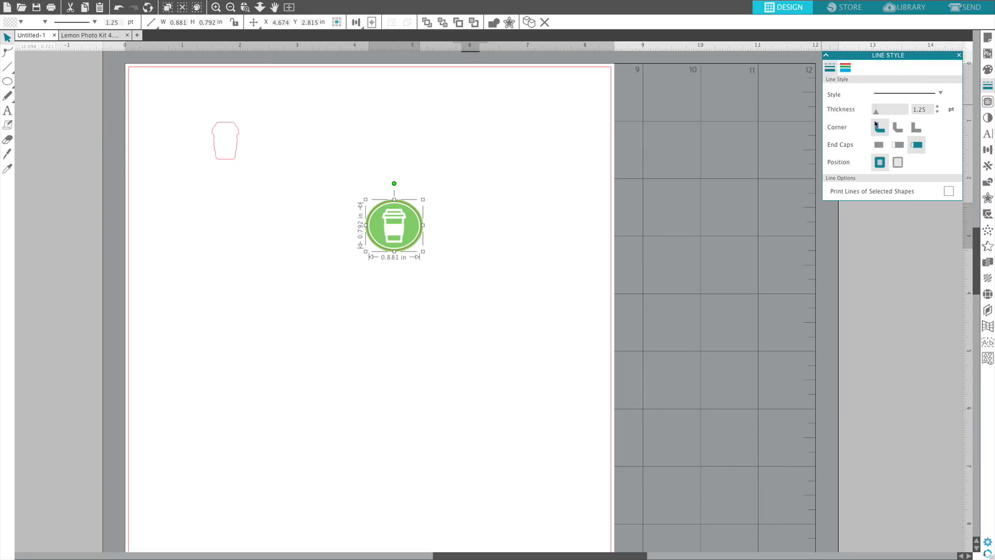
click(917, 93)
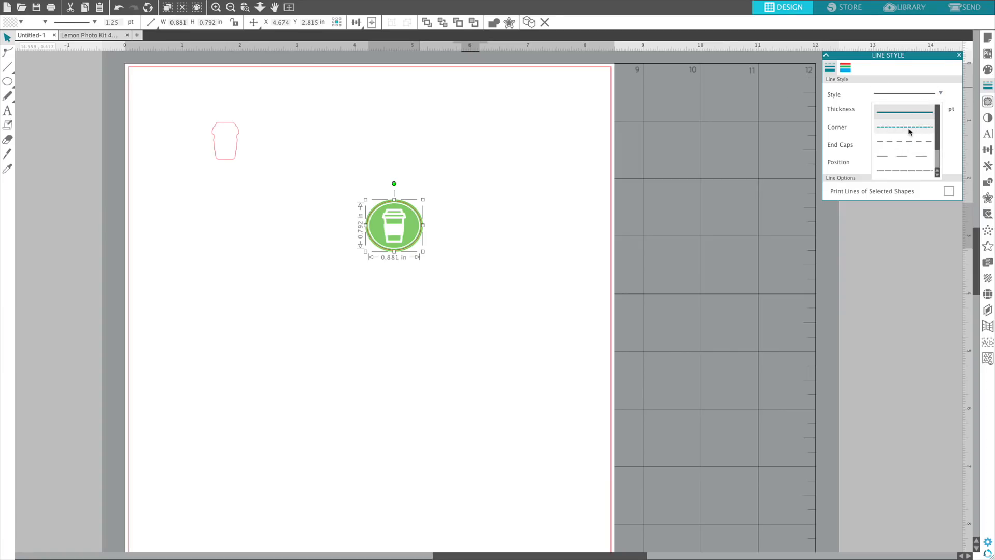
click(909, 141)
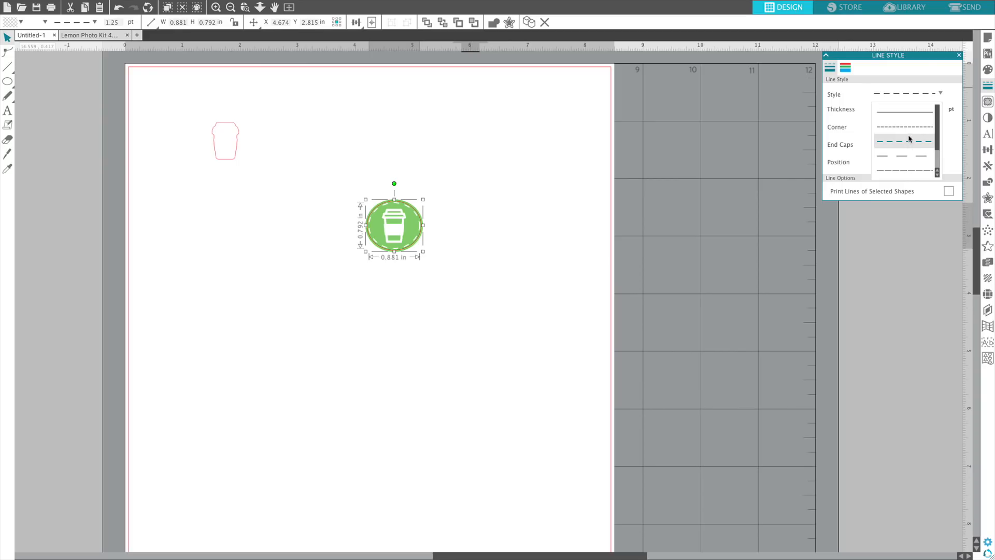
click(908, 171)
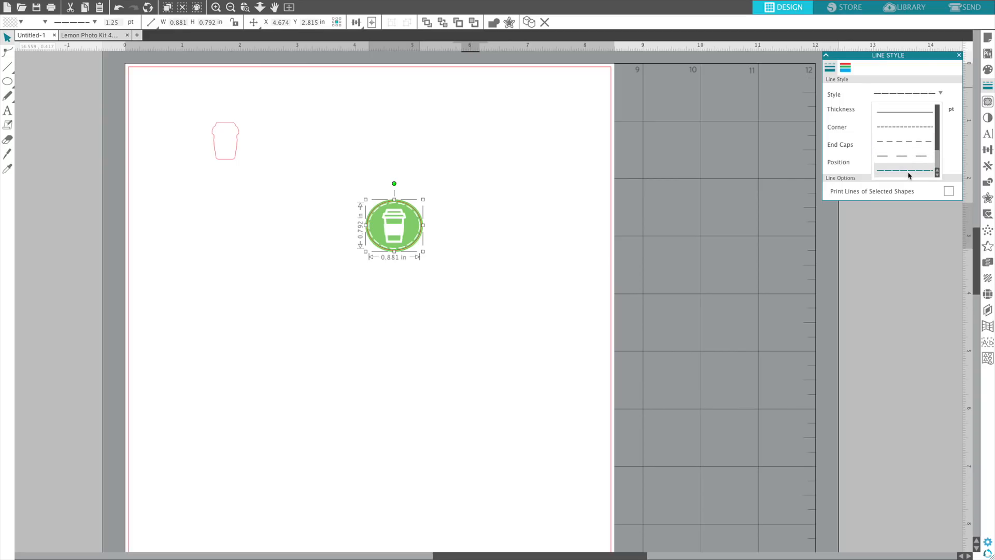
click(905, 127)
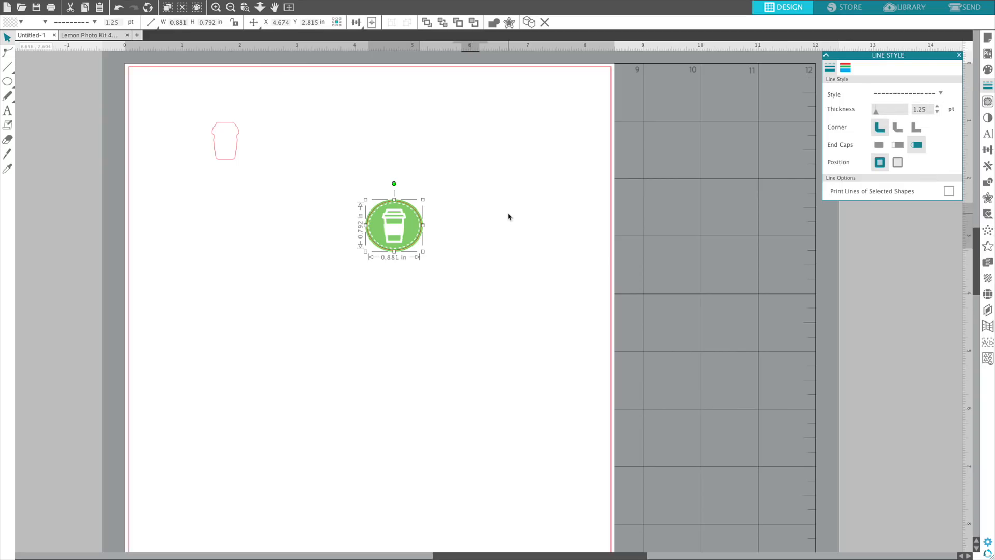
click(509, 215)
Examine the finished cup badge and the leftover outline up close, and view the Lemon Photo Kit 4 sticker sheet for comparison.
click(216, 6)
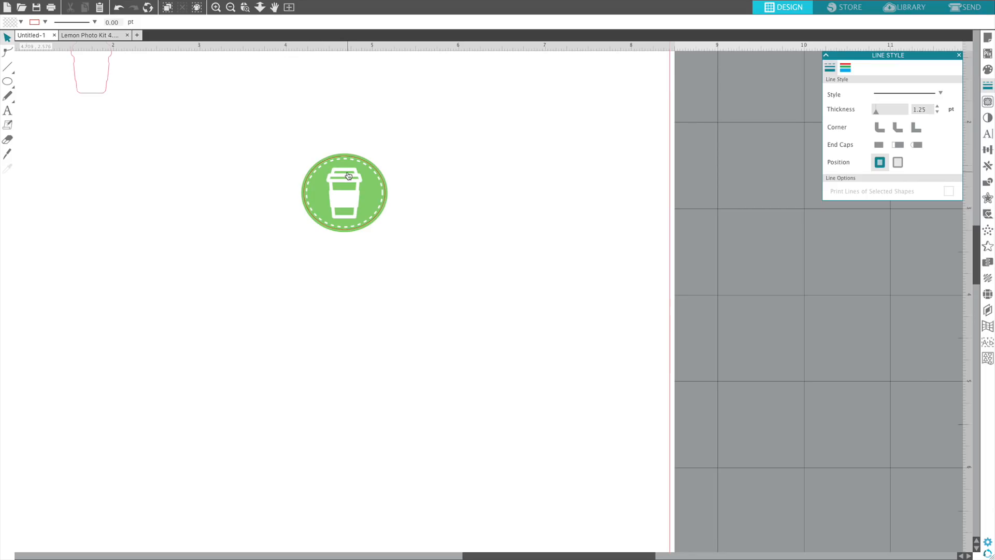
scroll(125, 123, up, 1)
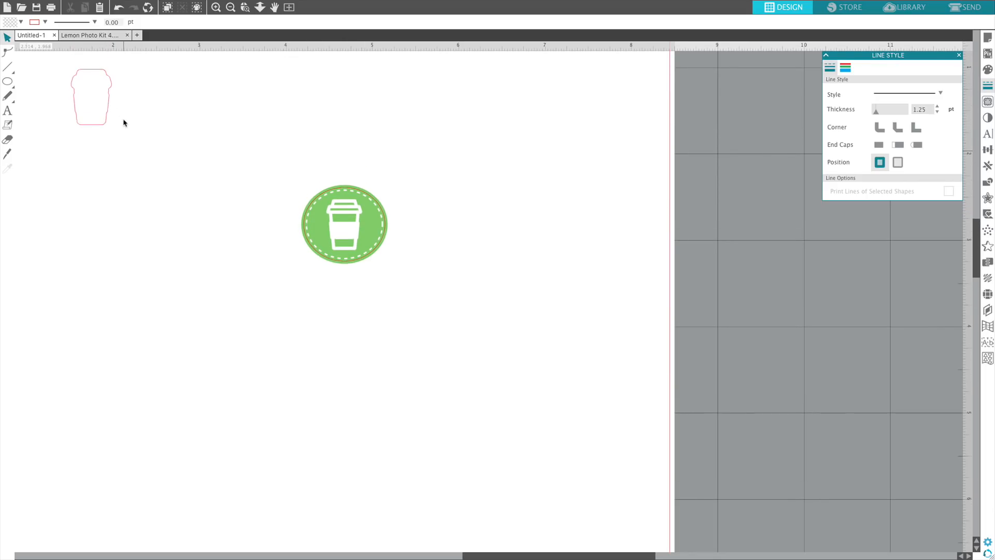
click(107, 110)
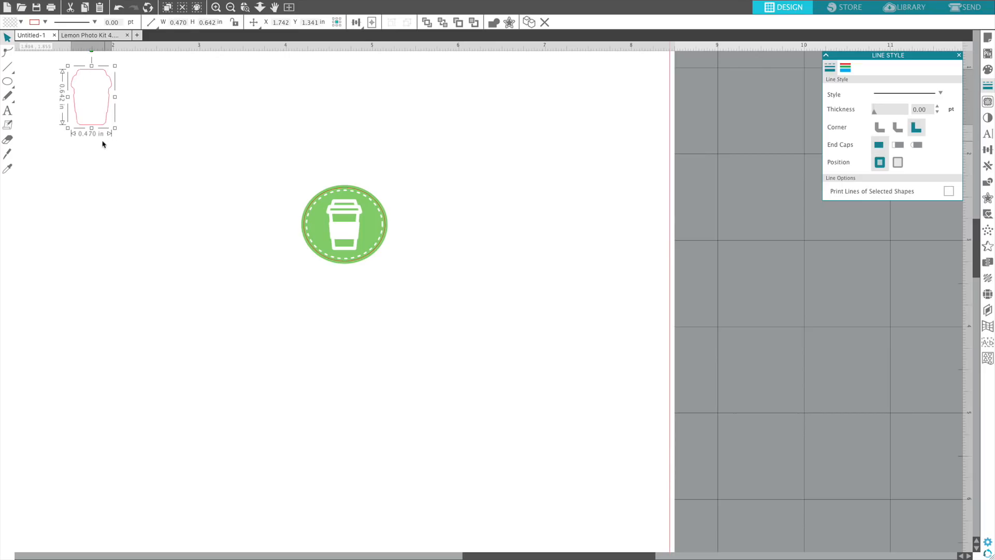
click(484, 223)
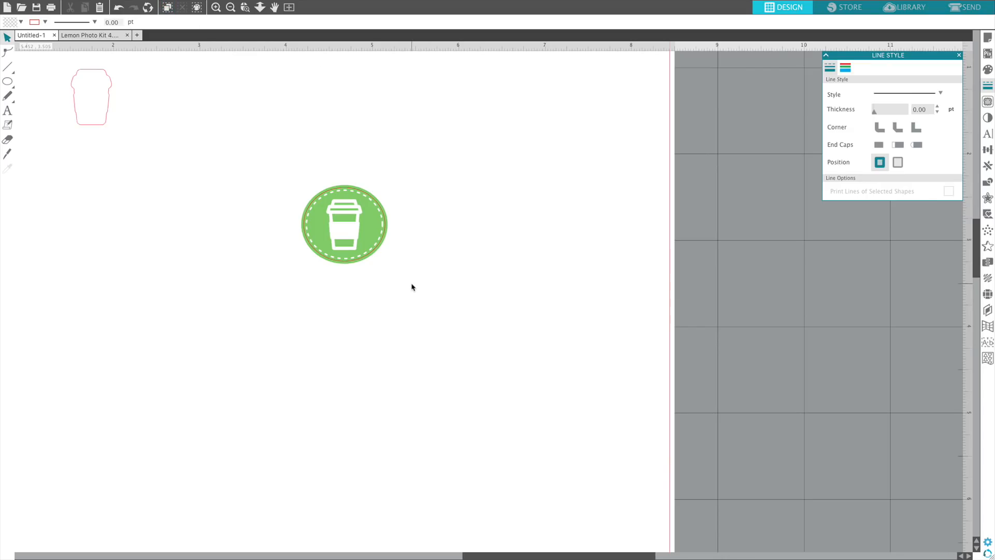
click(88, 35)
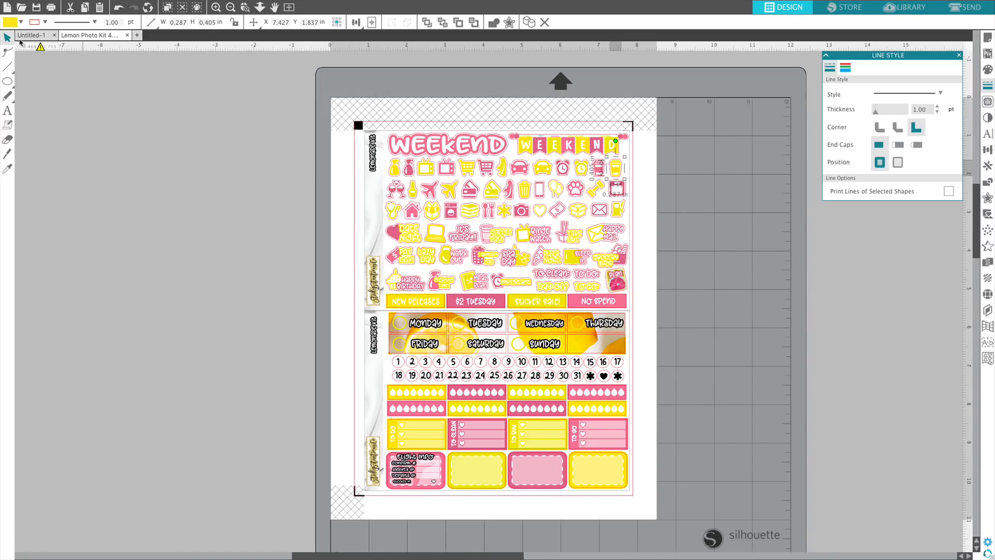
click(38, 37)
Select the white cup on the badge and open its fill colour options.
click(333, 234)
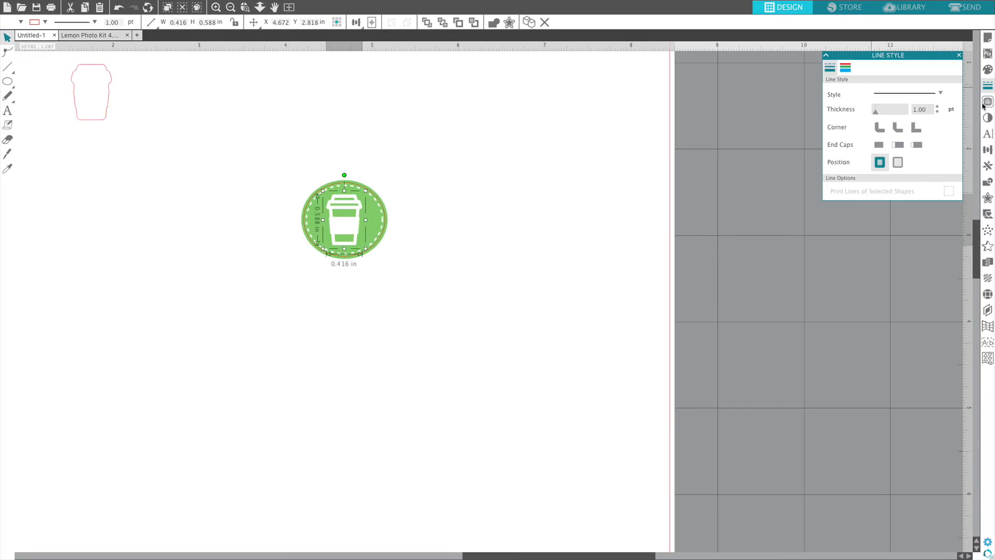
scroll(981, 75, up, 5)
click(986, 70)
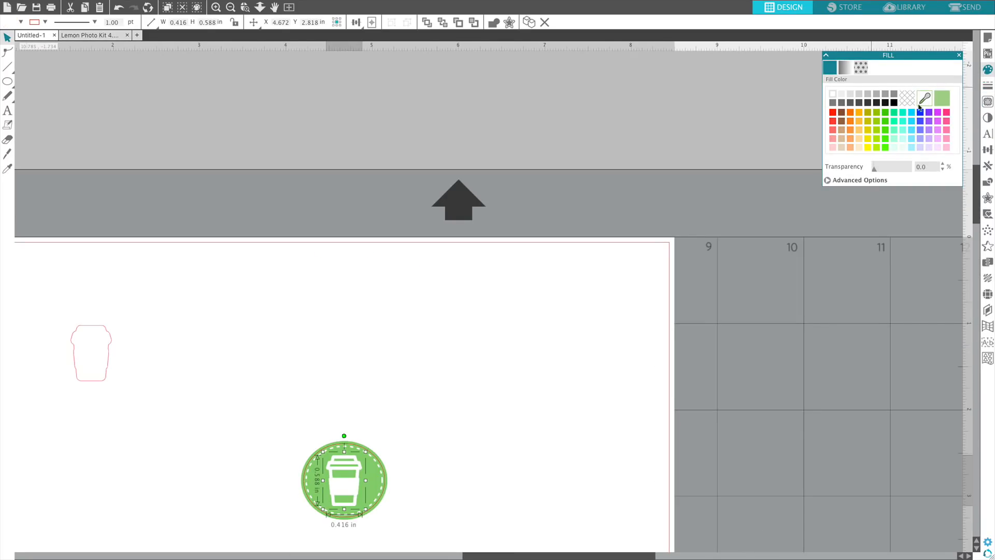
click(650, 232)
scroll(570, 260, down, 5)
drag(475, 313, 264, 232)
Delete the leftover cup outline beside the green badge.
click(124, 168)
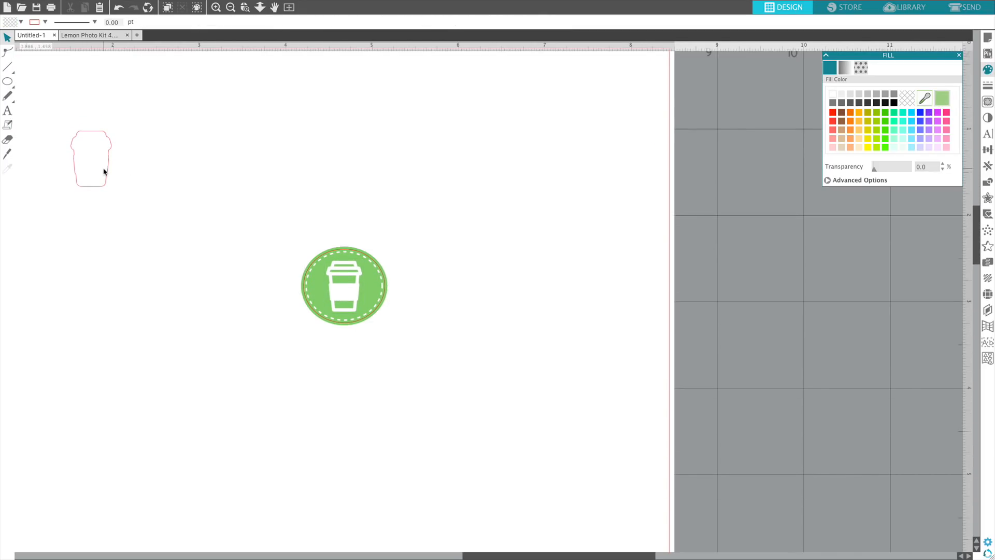
click(108, 170)
key(Delete)
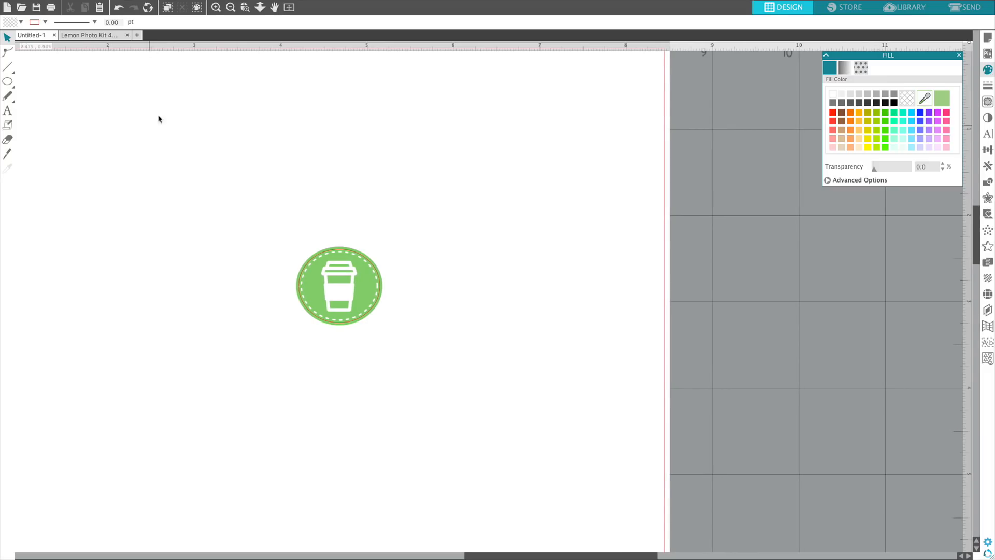
Copy the yellow coffee cup icon from the Lemon Photo Kit 4 sheet and paste it into the Untitled-1 document.
click(109, 35)
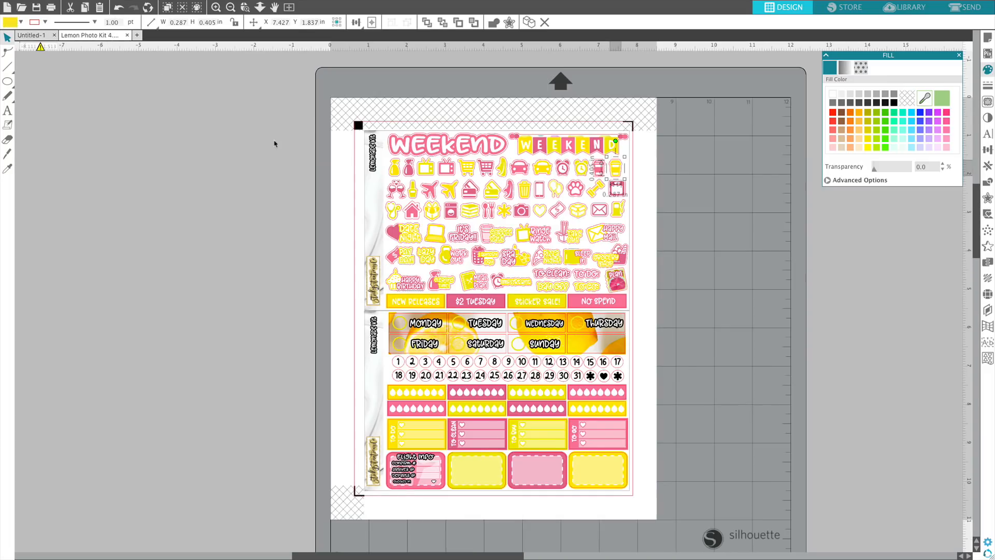
click(632, 179)
click(613, 169)
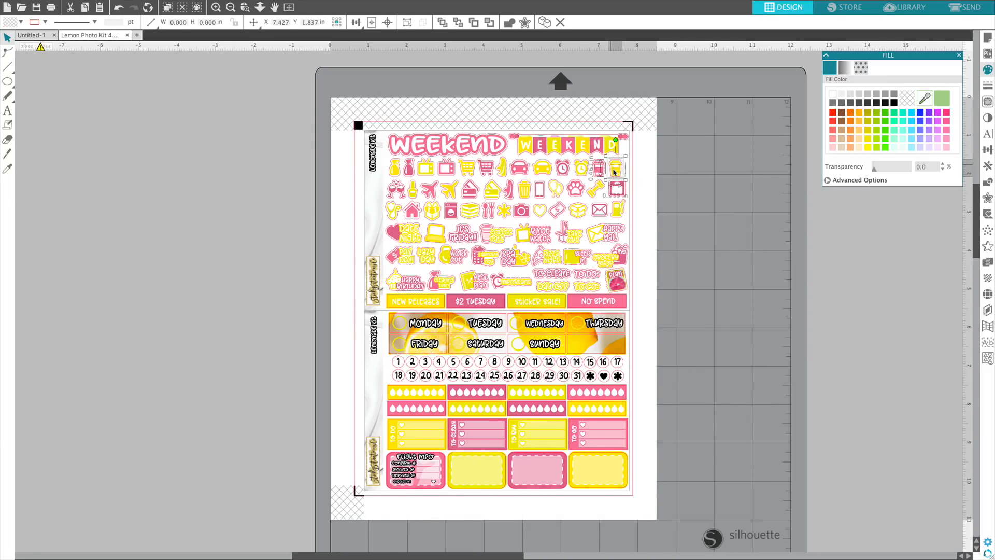
mouse_move(45, 5)
click(120, 5)
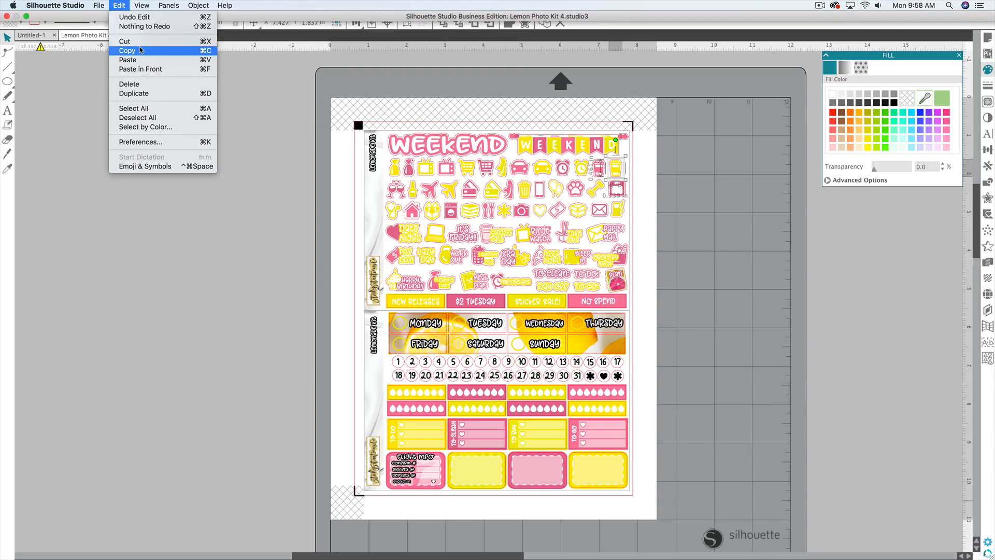
click(137, 49)
click(32, 35)
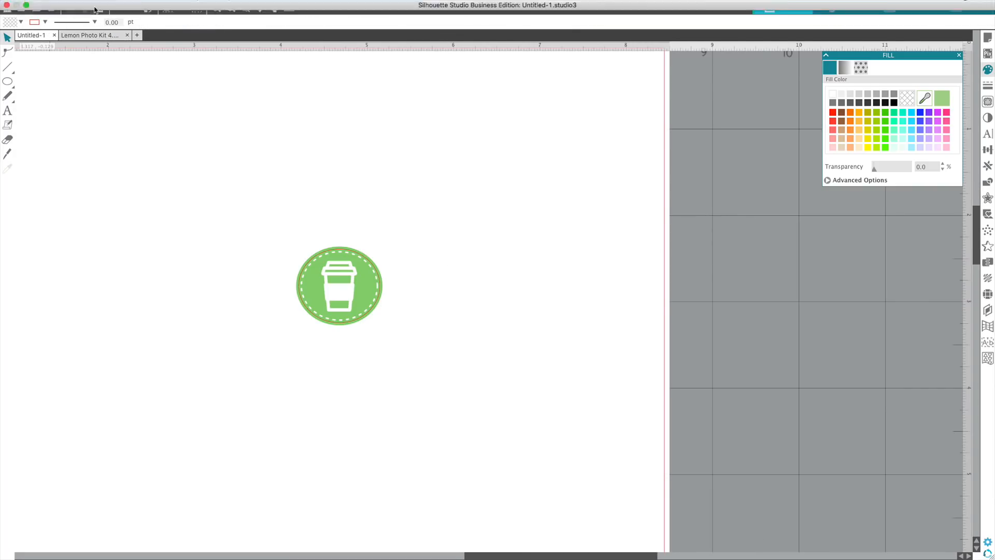
click(119, 5)
click(132, 58)
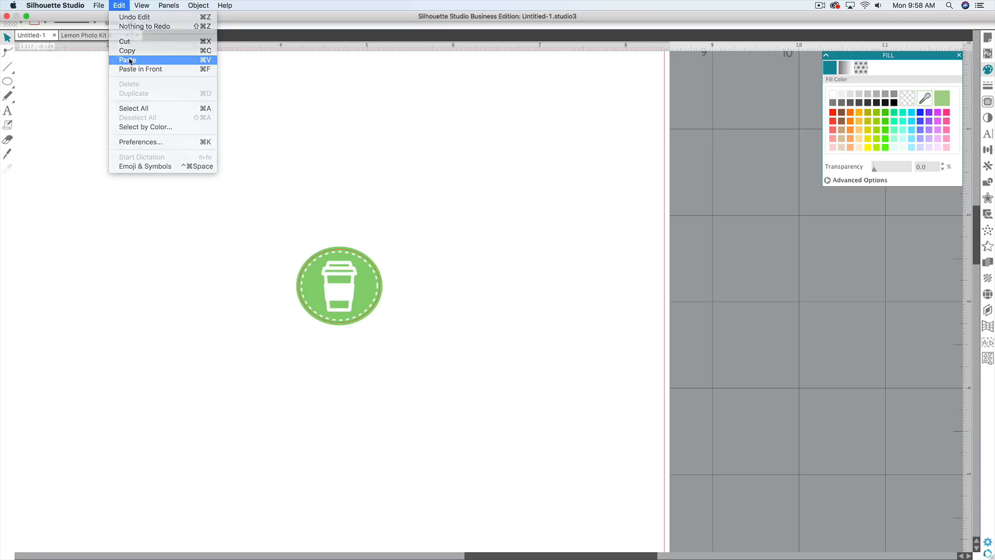
Move the pasted yellow cup away from its cut outline and delete the outline.
drag(690, 325, 503, 180)
click(404, 163)
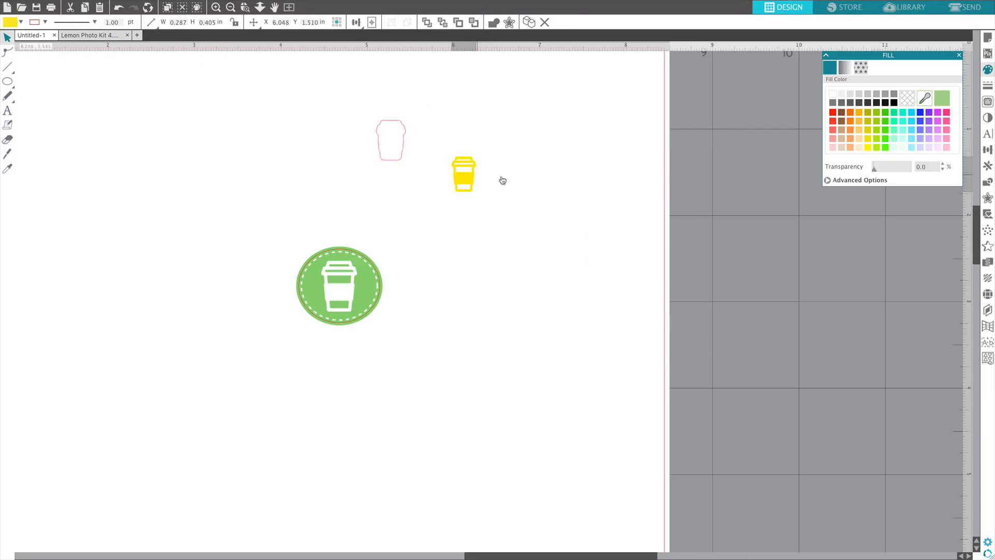
click(405, 153)
key(Delete)
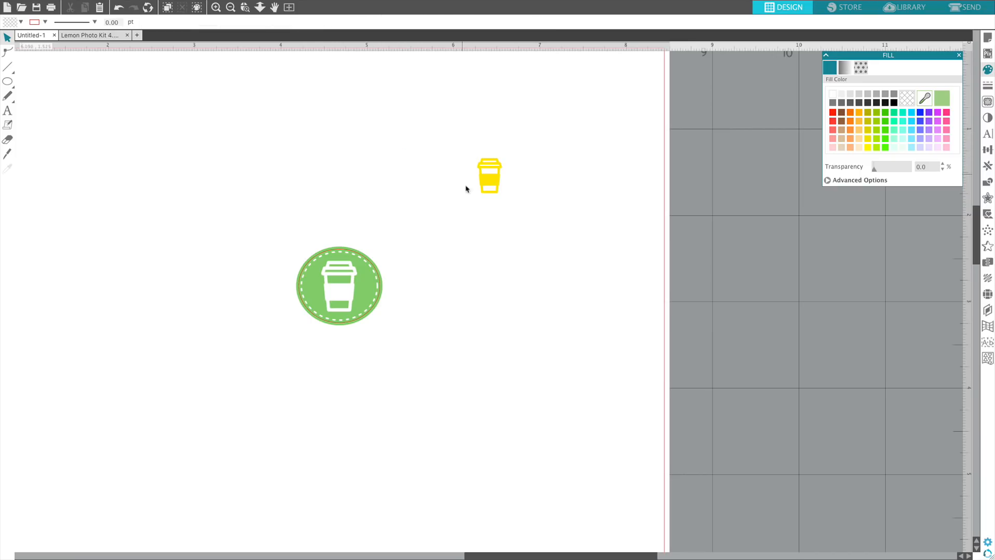
Enlarge the yellow cup to about 0.347 × 0.491 in and fill it with violet.
click(505, 164)
drag(505, 154, 511, 148)
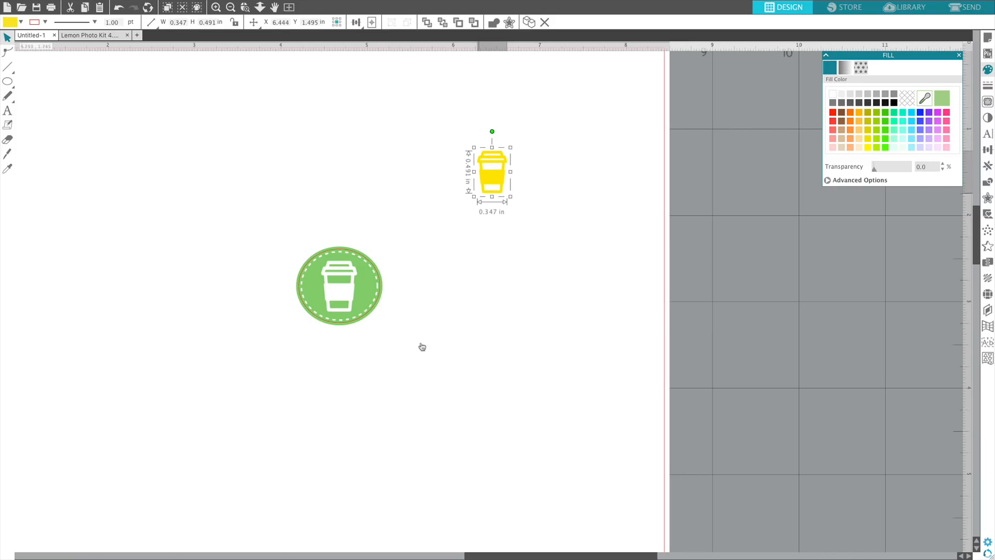
click(928, 112)
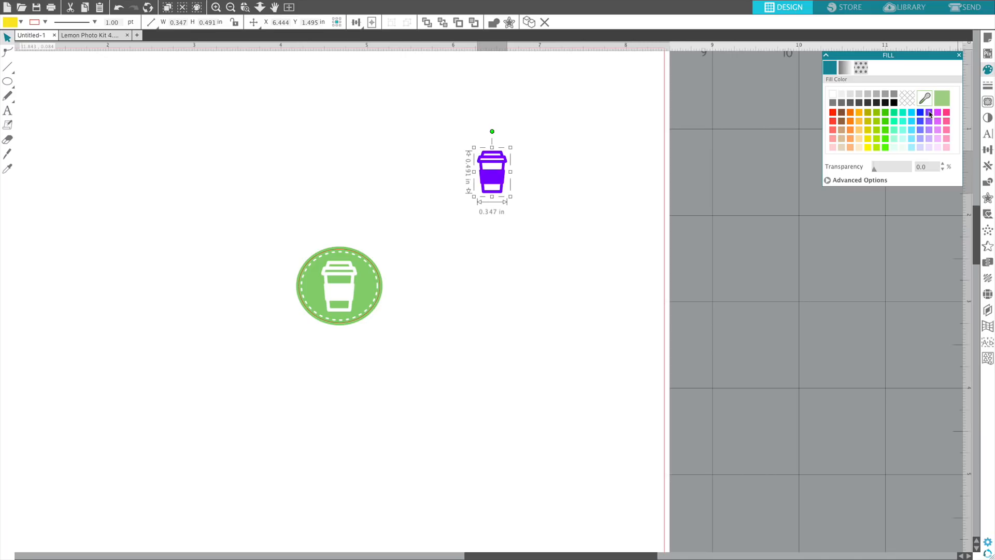
Add the text "Coffee" directly beside the violet cup.
click(250, 159)
click(8, 111)
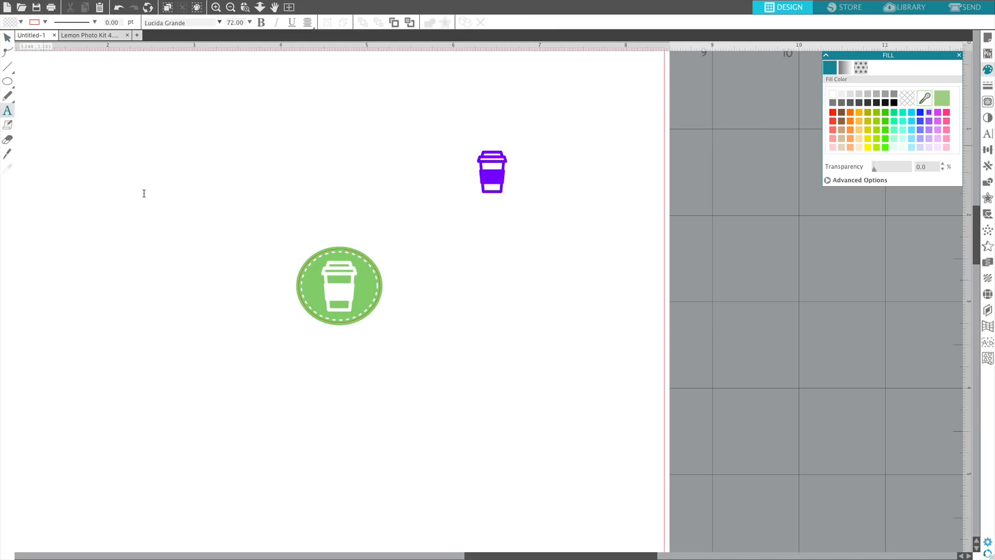
click(513, 186)
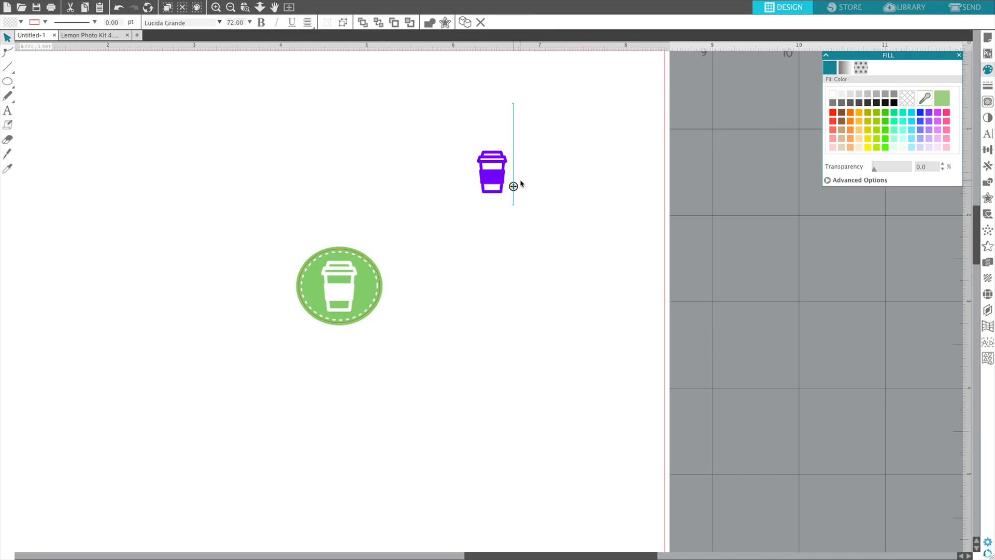
text(Coffee)
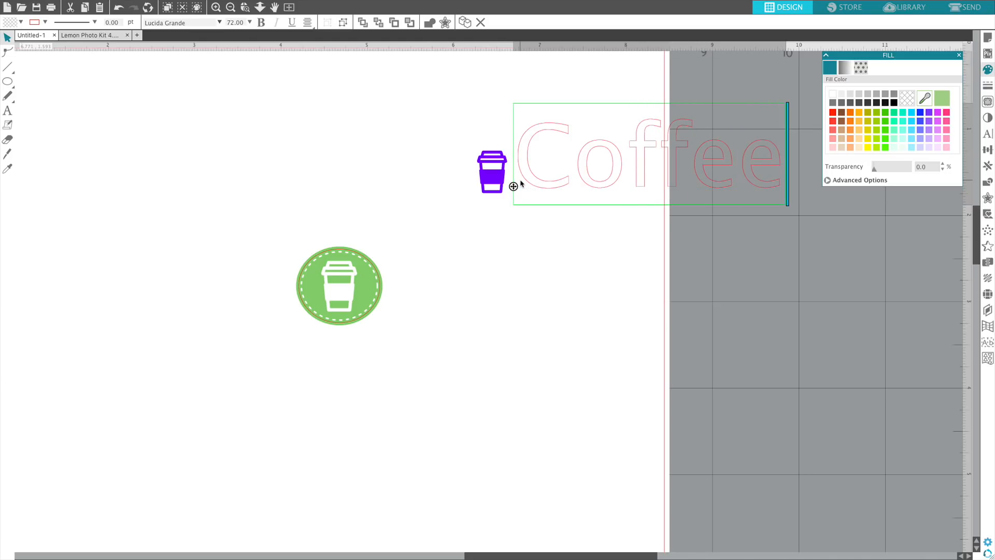
Fill the Coffee text with white and set its outline colour to light violet.
scroll(520, 184, right, 2)
drag(720, 150, 456, 168)
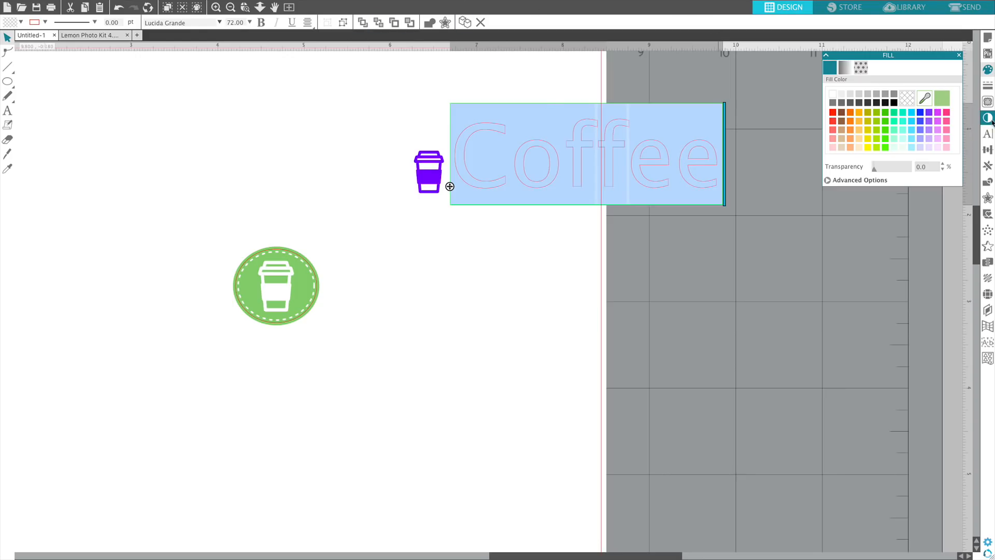
click(833, 95)
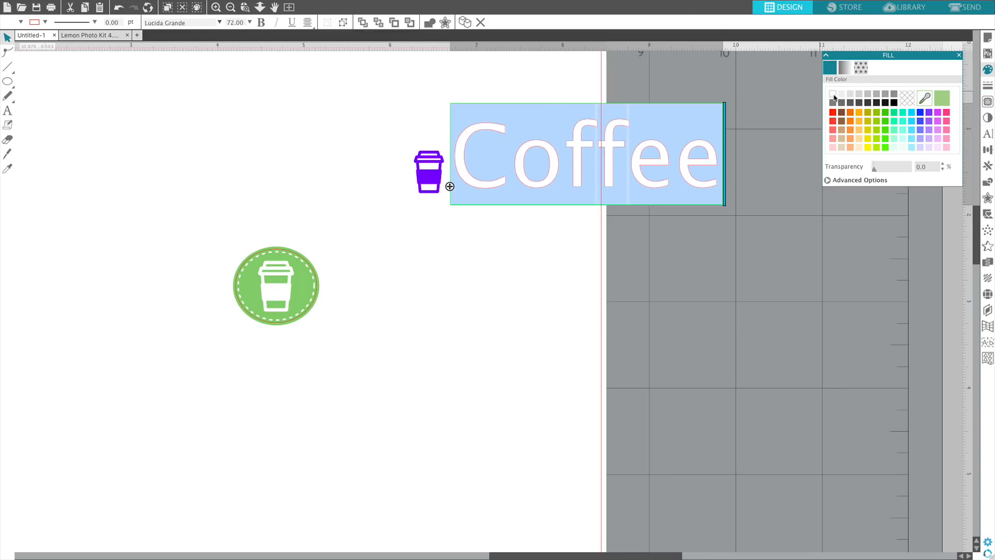
click(987, 86)
click(845, 68)
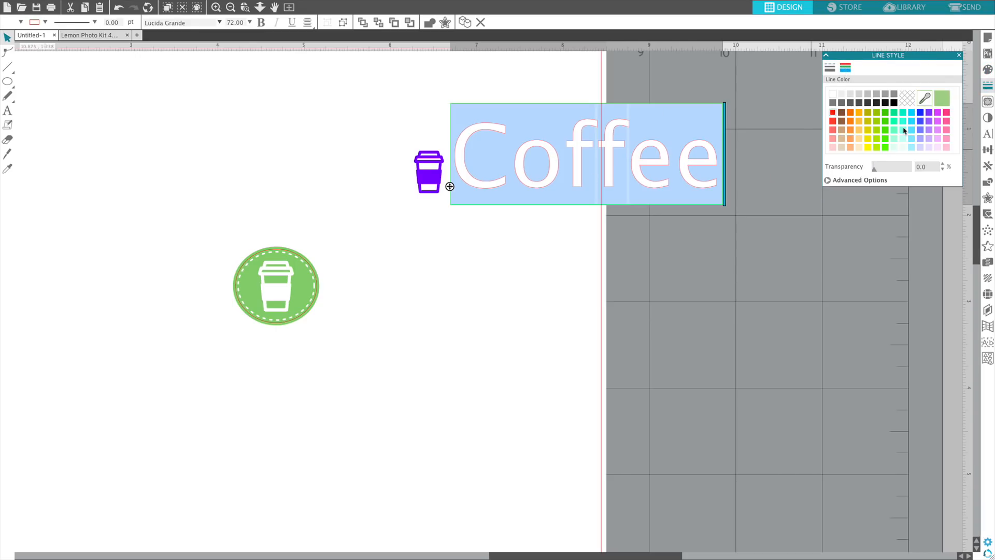
click(930, 130)
Set the Coffee text's outline thickness to 6.00 pt and position the outline behind the shape.
click(830, 68)
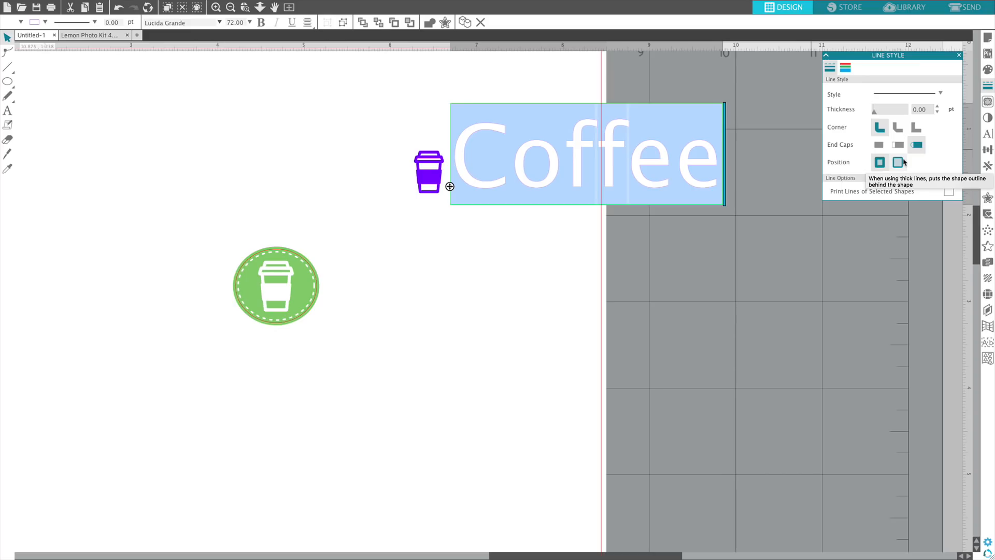
drag(874, 114, 885, 112)
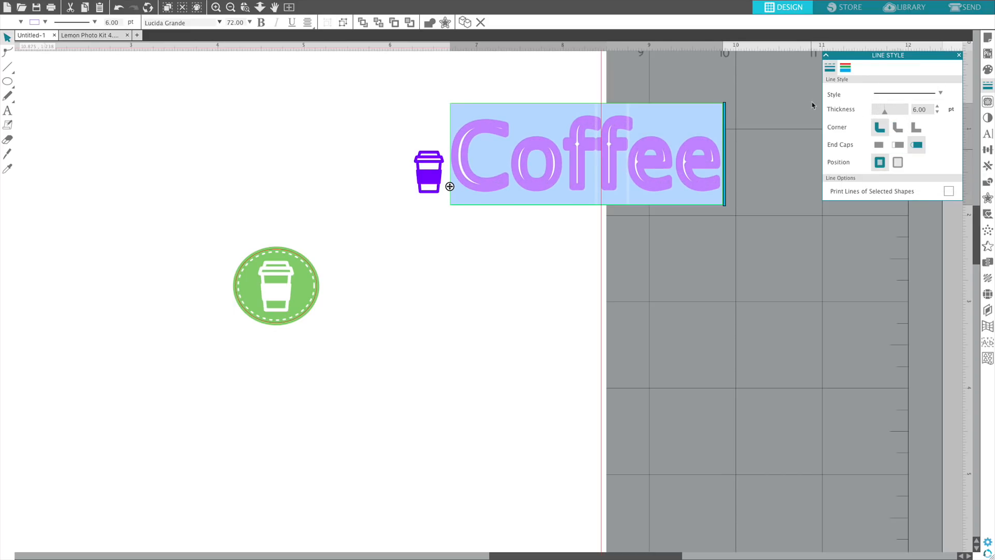
click(897, 163)
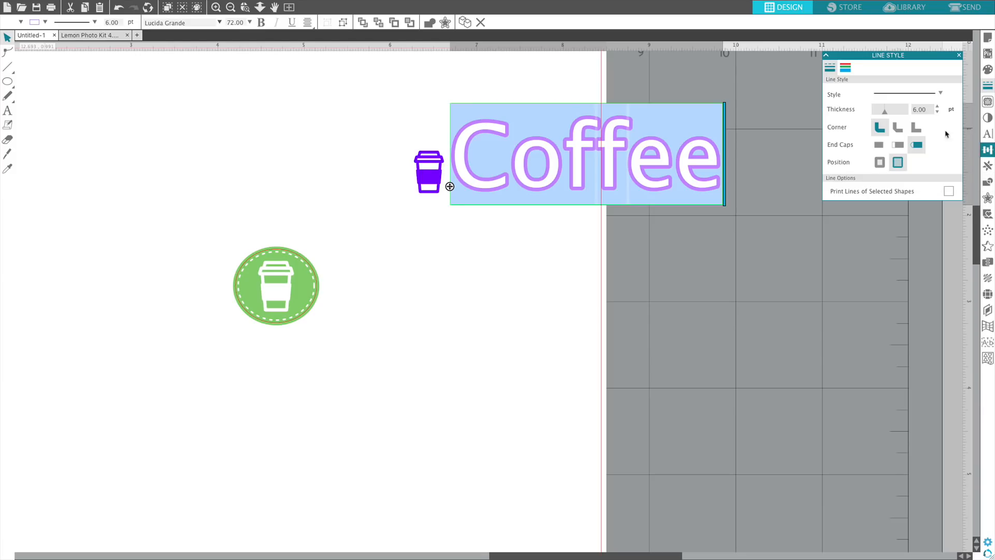
Shrink the Coffee text to about 0.693 in wide and reduce its outline thickness to 2.50 pt.
click(676, 166)
click(692, 156)
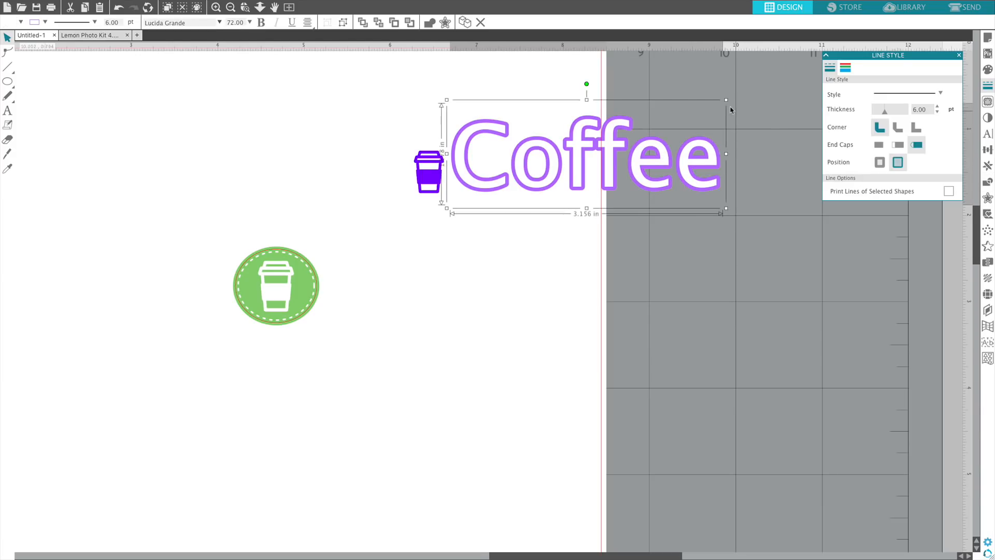
drag(728, 98, 482, 176)
drag(885, 113, 879, 115)
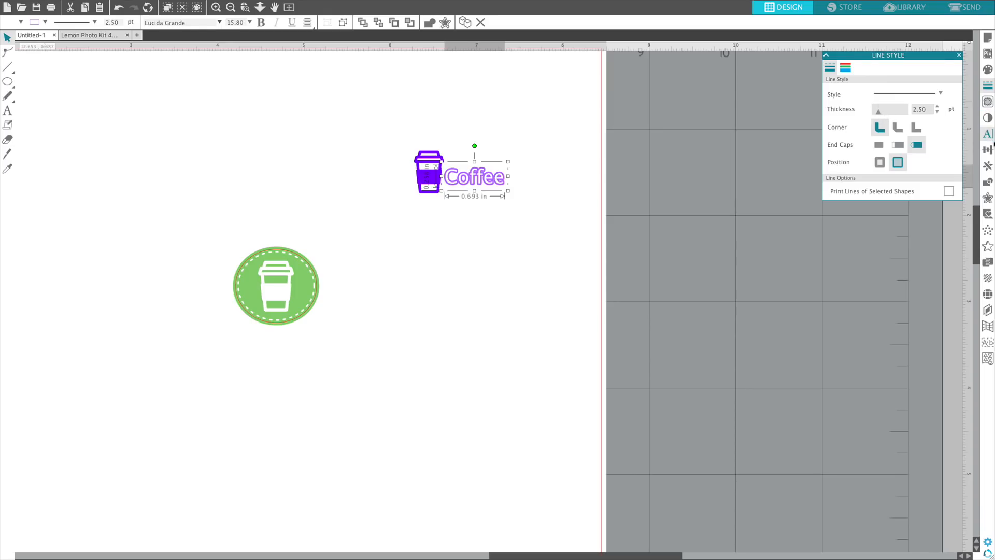
Try the Little Mandy font on the Coffee text, and set it to KAVeryBerrySmoothie.
click(988, 135)
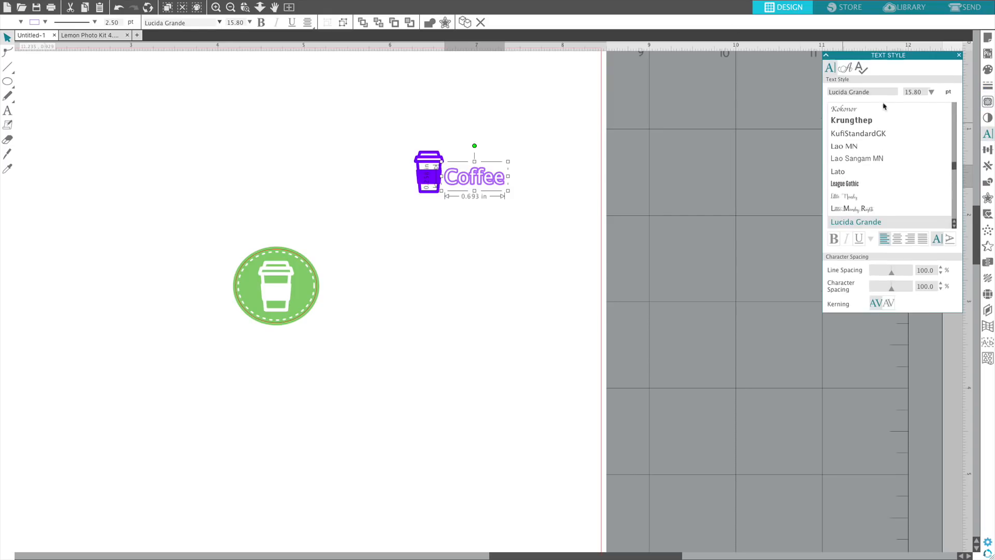
click(857, 196)
scroll(902, 220, down, 10)
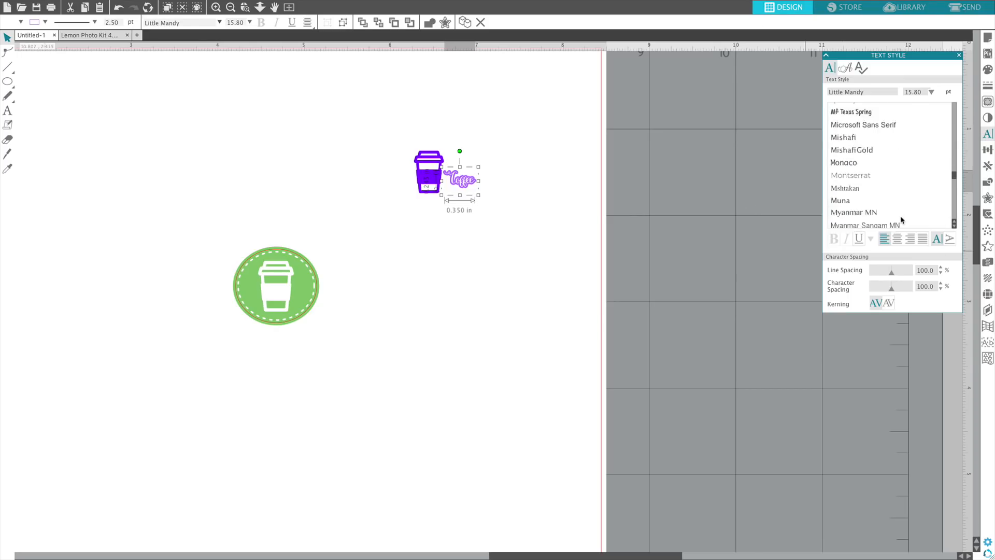
scroll(890, 165, down, 10)
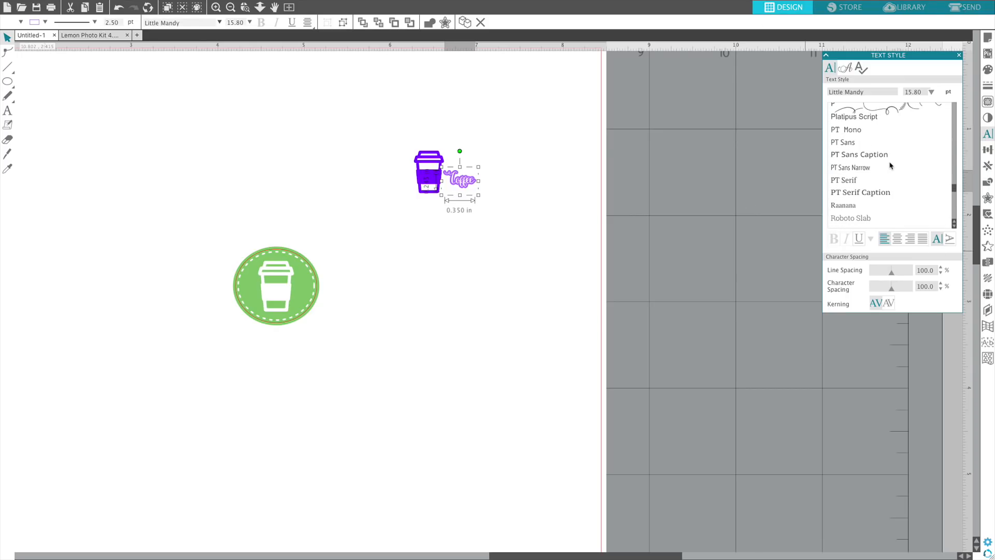
scroll(898, 165, up, 12)
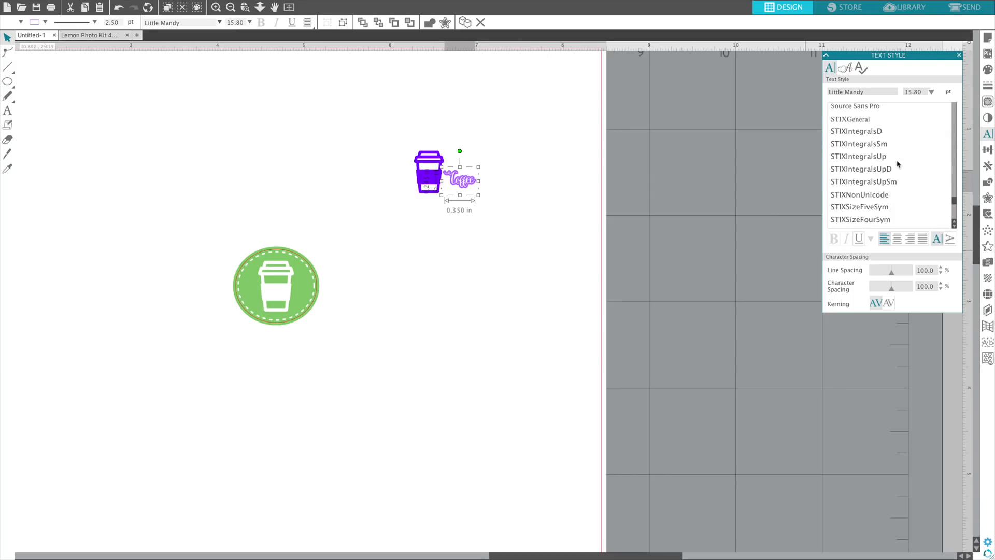
scroll(899, 164, up, 6)
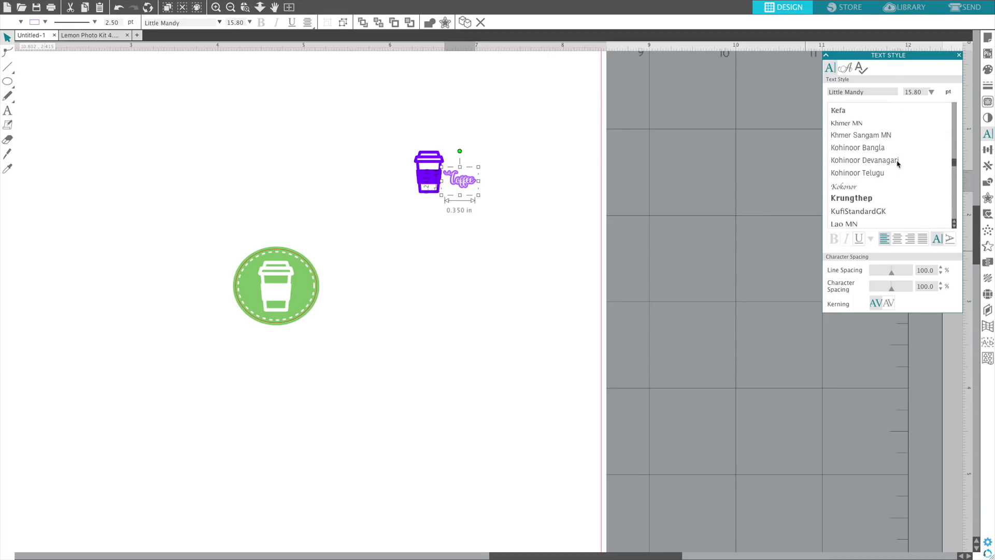
click(846, 166)
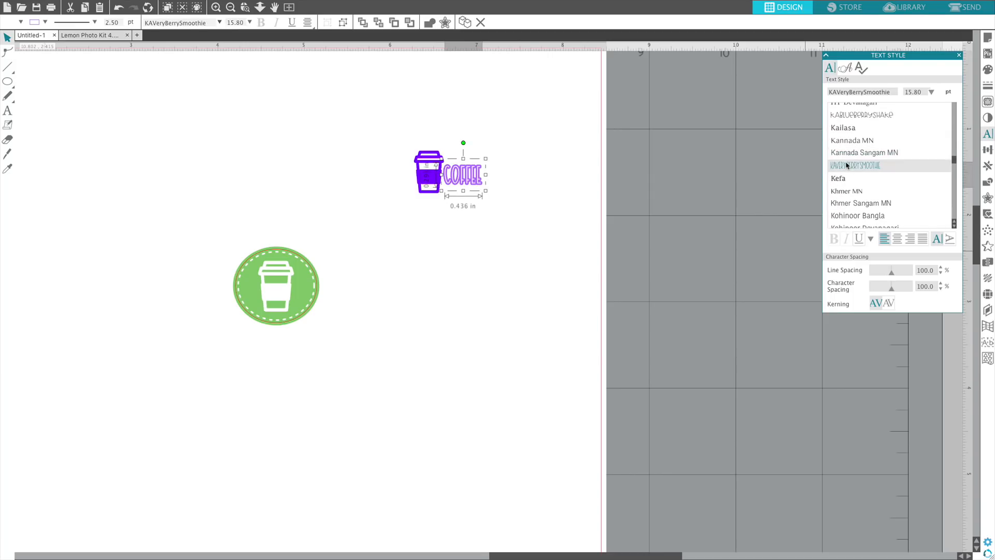
Shrink the violet cup to about 0.191 × 0.270 in, tilt it slightly left, and move the Coffee text against it.
click(528, 189)
click(431, 185)
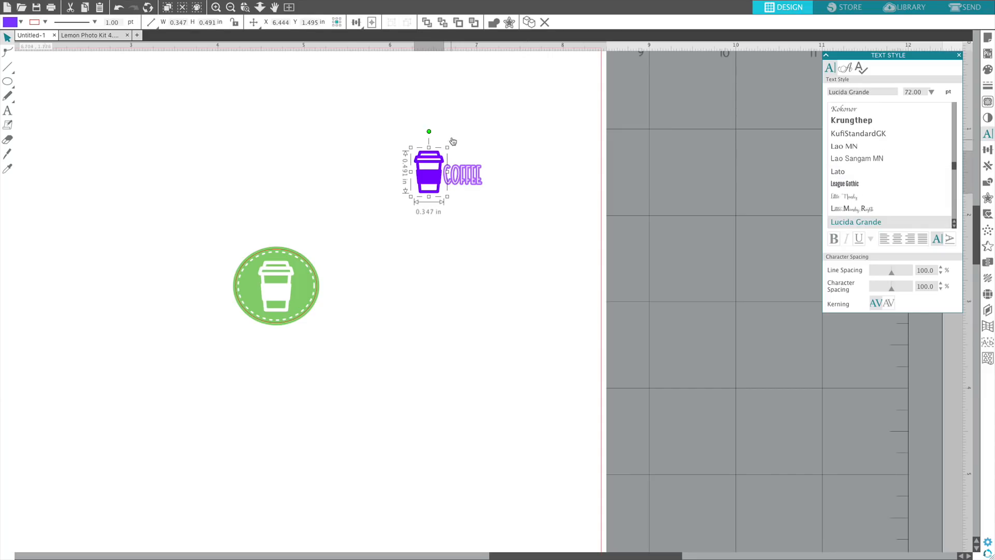
mouse_move(448, 147)
mouse_down()
mouse_move(434, 179)
mouse_move(448, 173)
mouse_move(434, 142)
mouse_up()
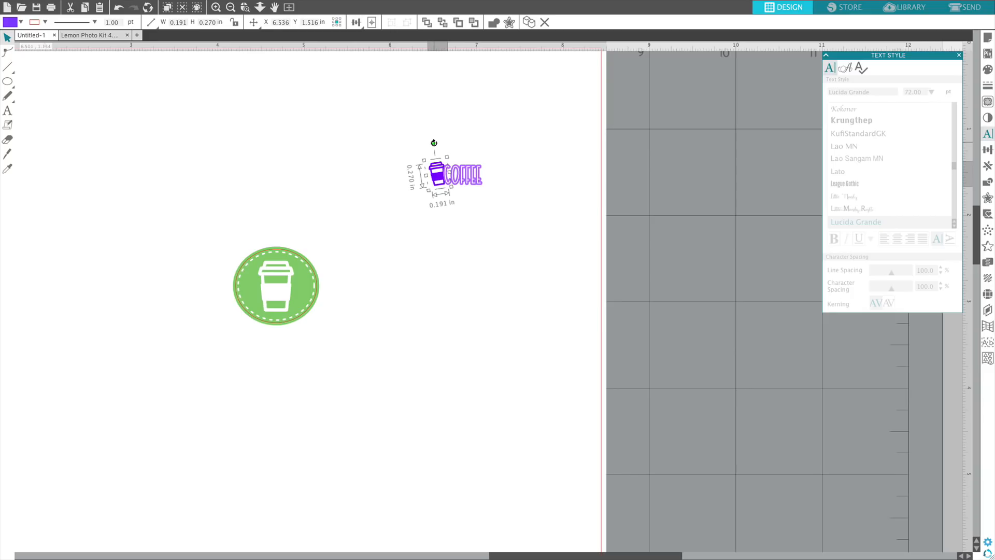
click(496, 185)
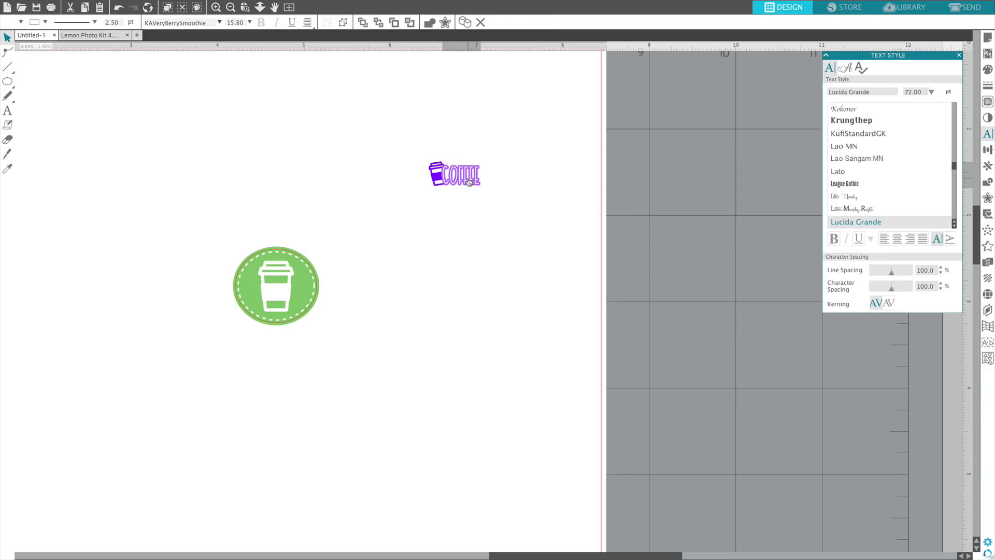
click(486, 220)
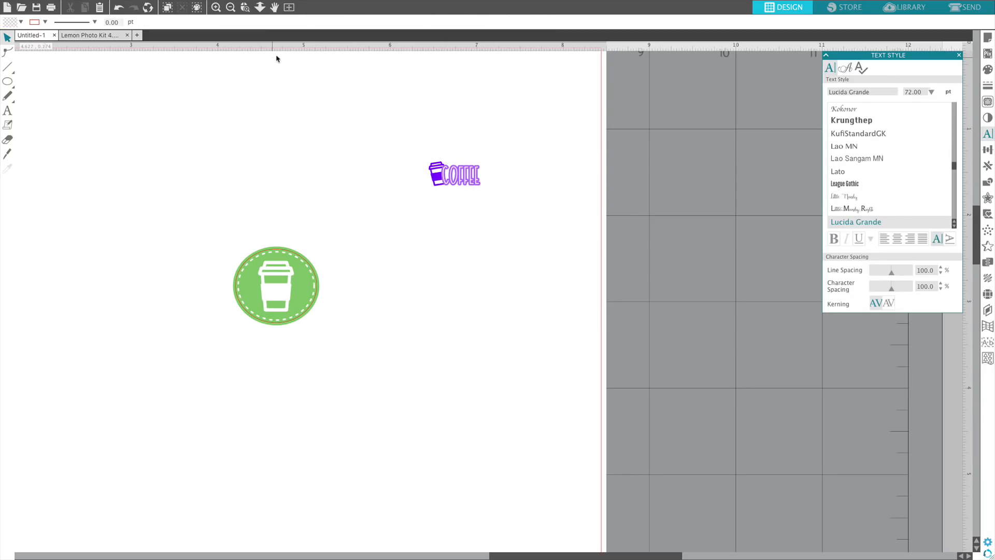
Trace the outer edge of the cup and Coffee text together with the threshold at 86%.
click(987, 102)
click(839, 96)
mouse_move(402, 153)
mouse_down()
mouse_move(560, 224)
mouse_move(511, 213)
mouse_move(511, 203)
mouse_up()
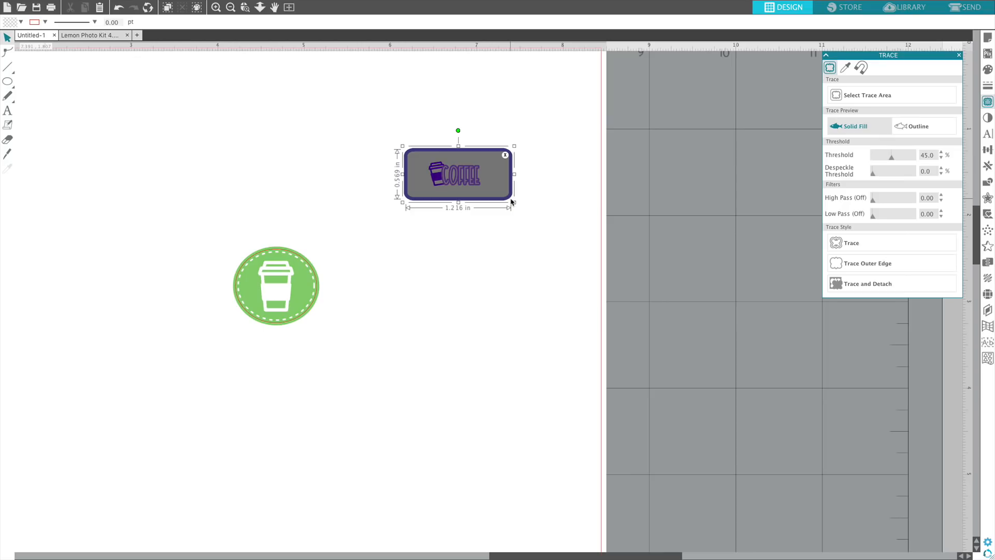
drag(892, 160, 910, 158)
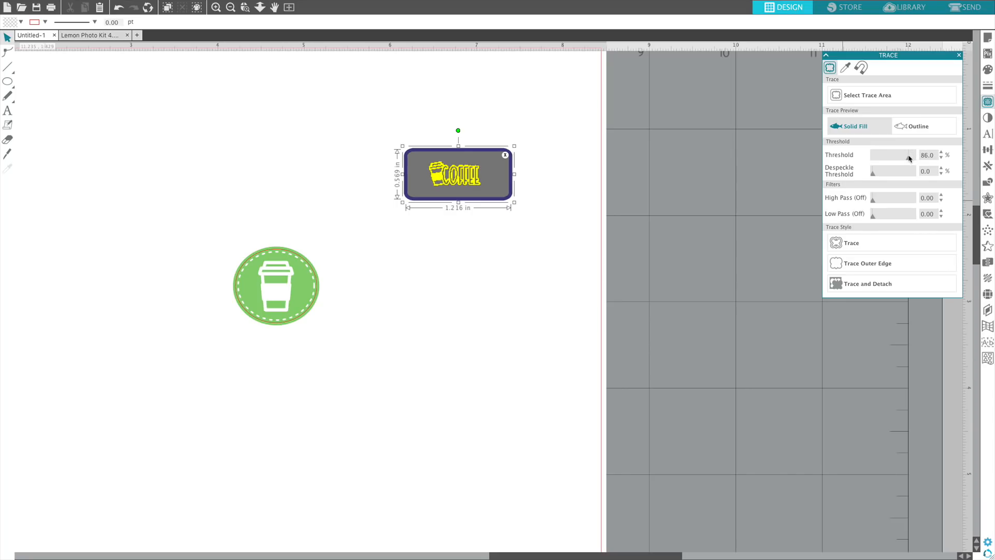
click(852, 267)
Offset the traced edge by 0.030 in with rounded corners.
click(445, 167)
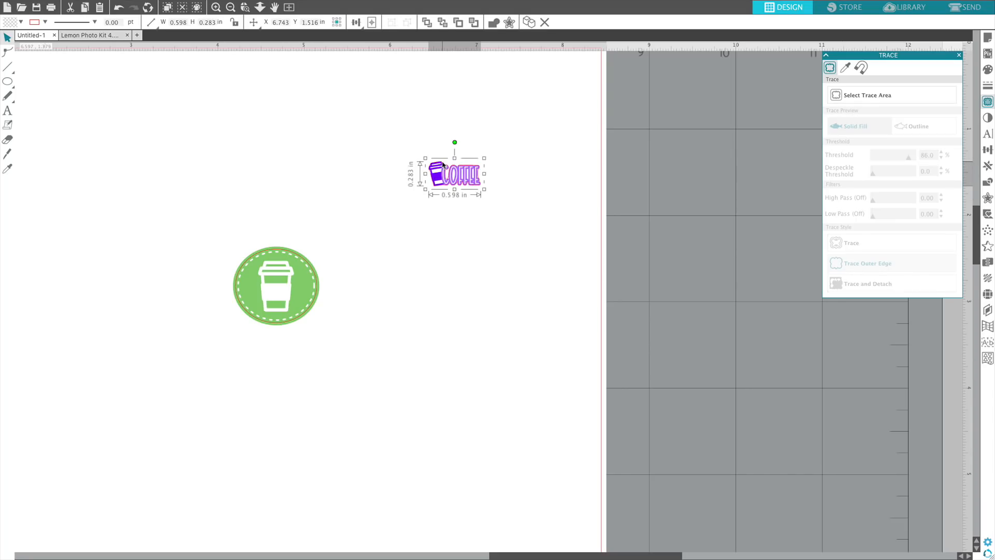
click(987, 200)
click(840, 81)
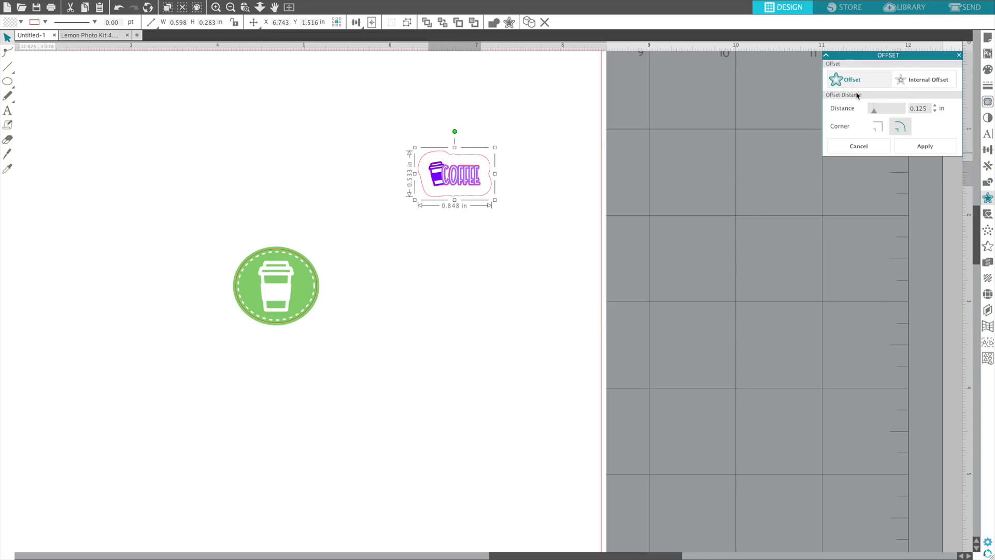
drag(875, 111, 872, 116)
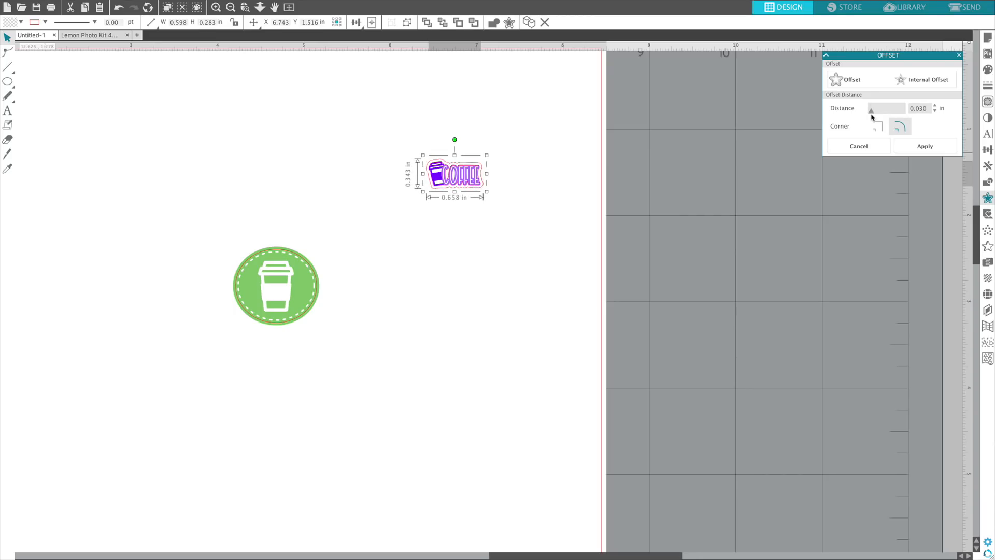
click(562, 191)
Move the inner traced outline out of the sticker and delete it, and group the cup, text and offset outline.
drag(445, 167, 563, 143)
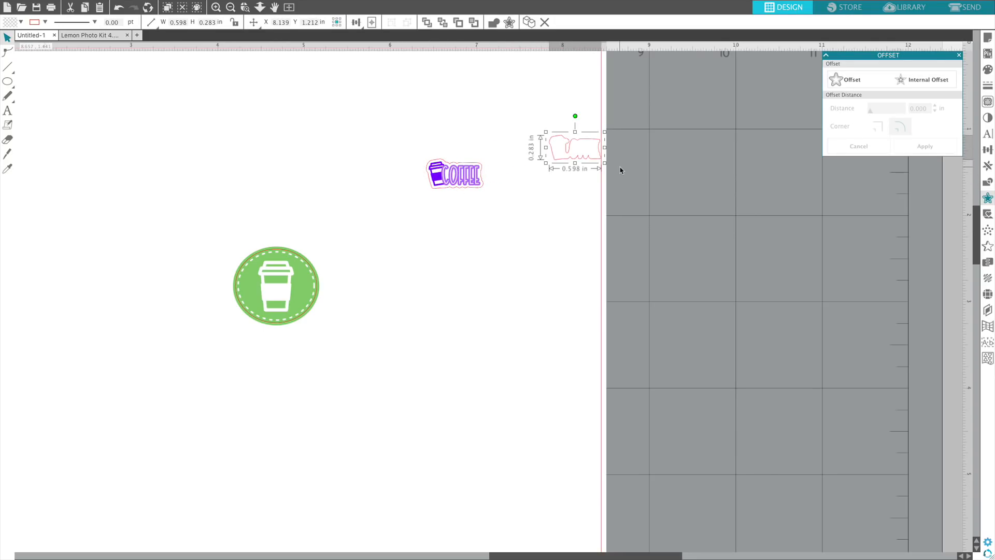
key(Delete)
click(458, 183)
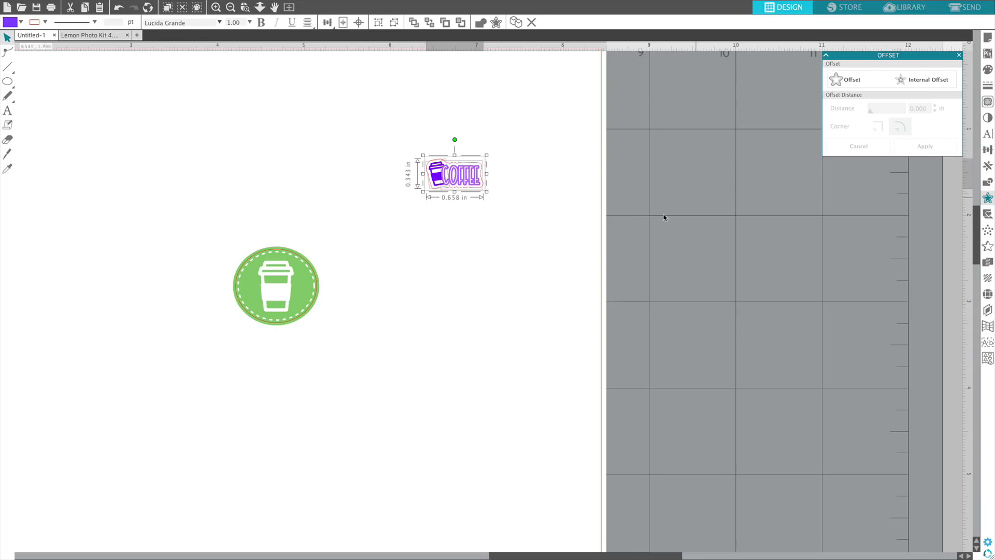
click(681, 206)
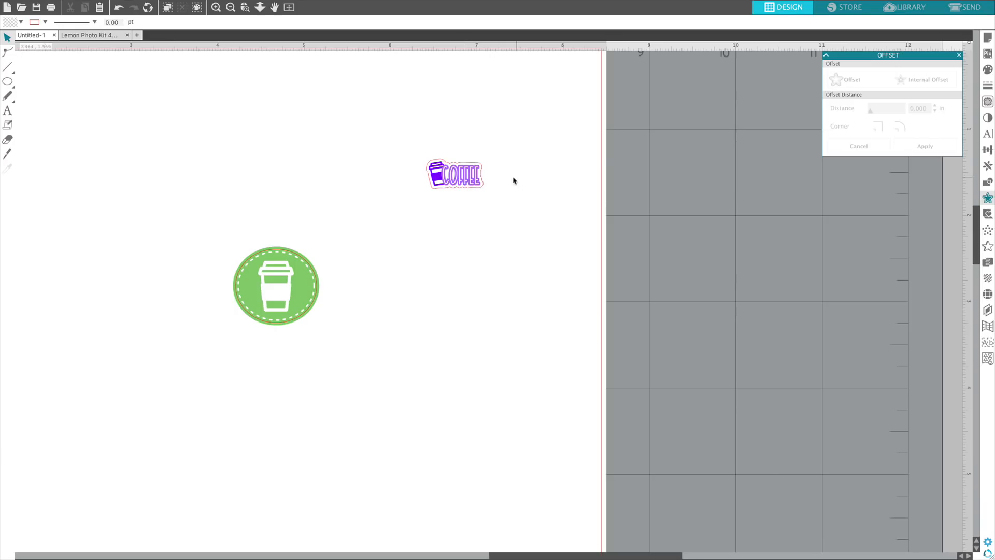
Duplicate the Coffee sticker to its right and delete the cup and the cut outline from the copy.
click(453, 184)
click(988, 165)
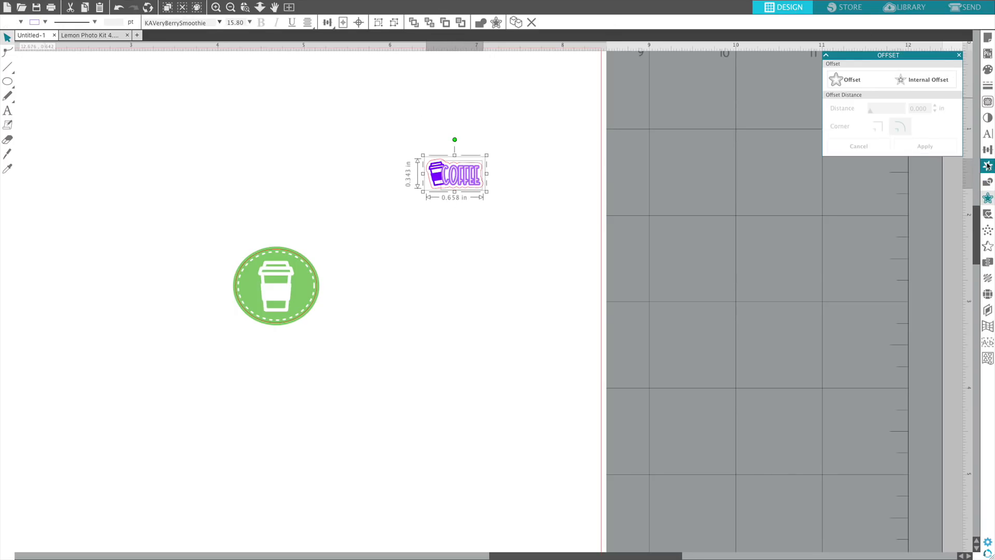
click(911, 94)
click(497, 162)
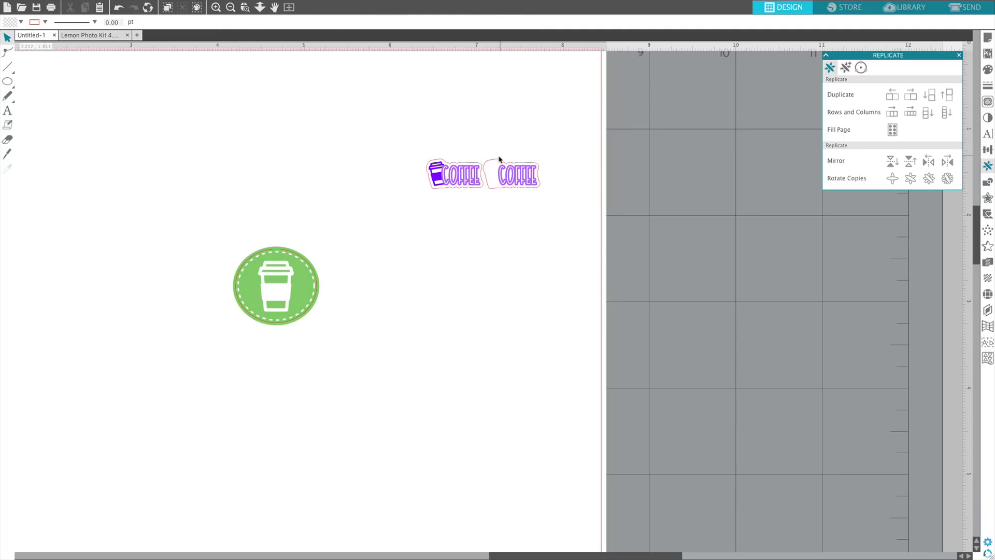
drag(495, 164, 639, 229)
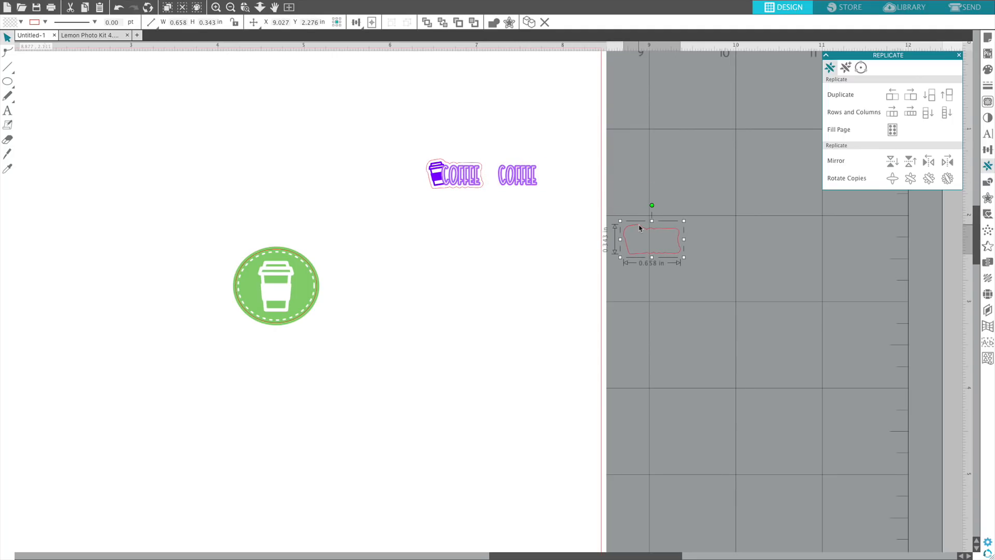
key(Delete)
Offset the copied Coffee word by 0.030 in with rounded corners.
click(520, 181)
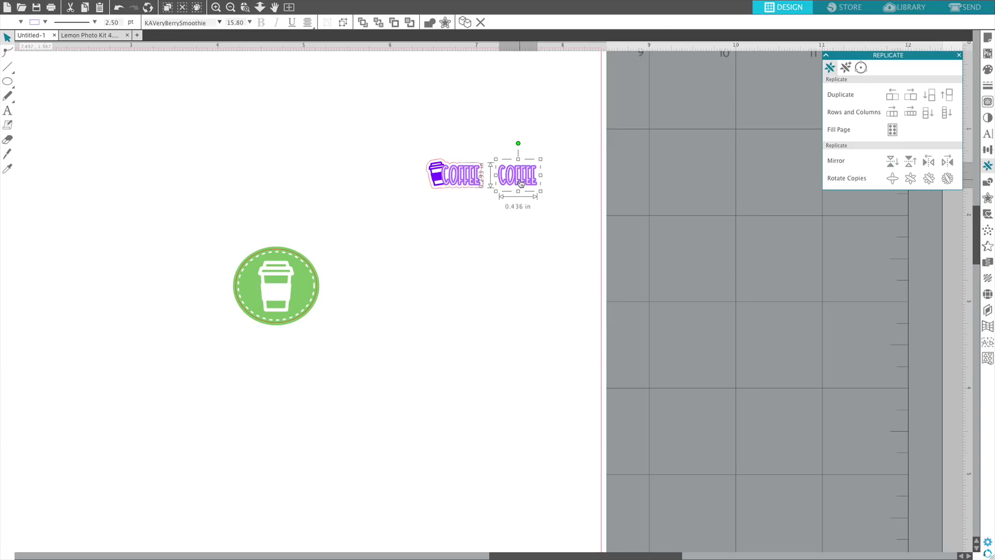
click(987, 198)
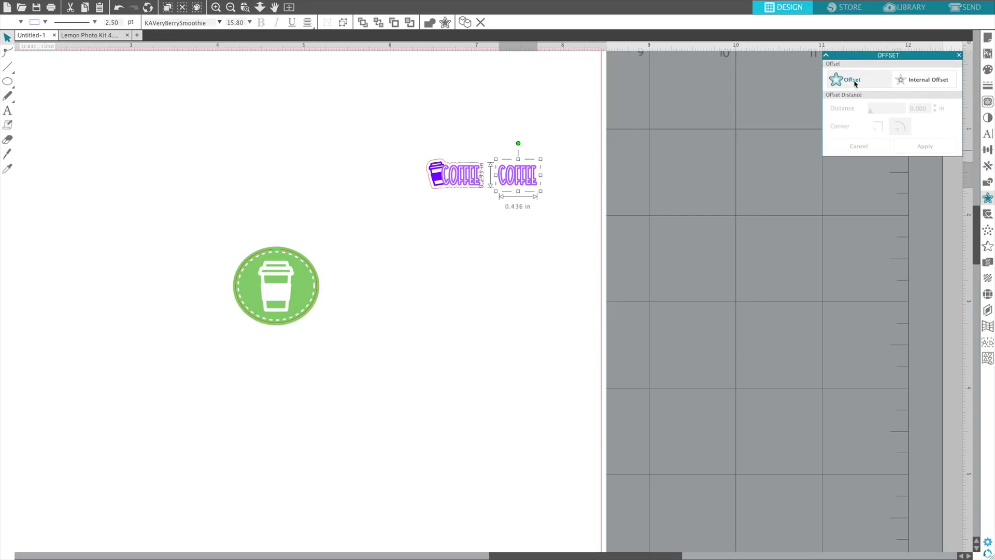
click(852, 81)
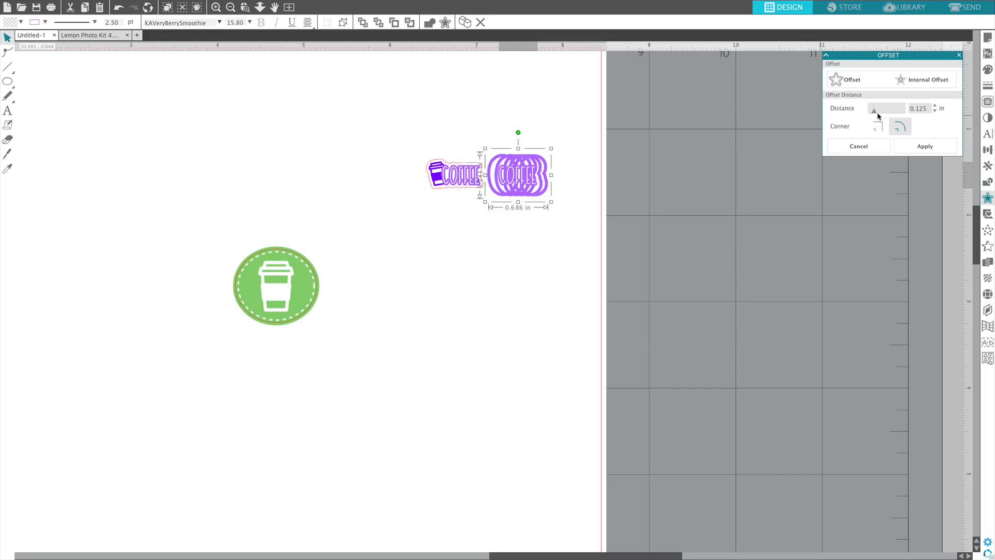
drag(877, 115, 872, 117)
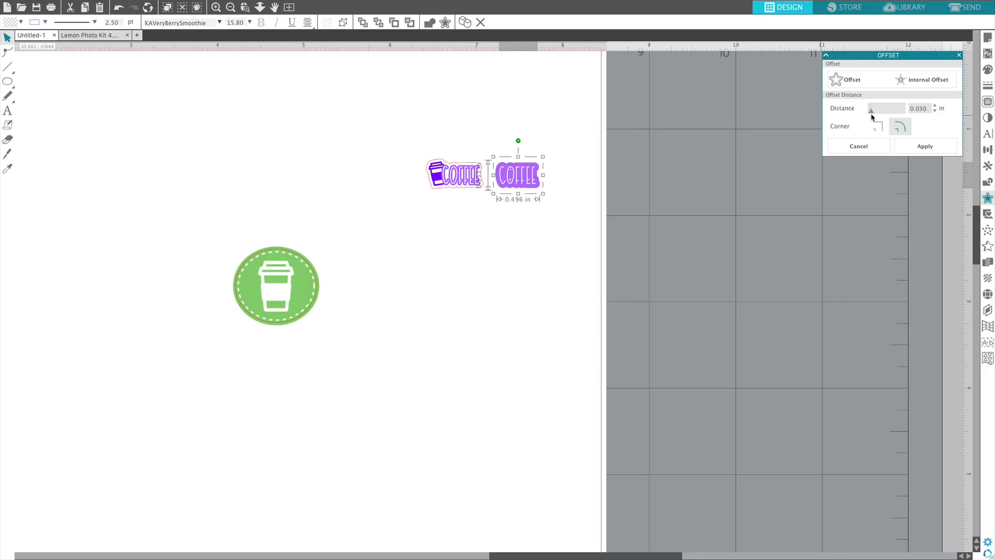
Set the line thickness of the Coffee copy's offset outline to 0.00 pt and its line color to red.
click(985, 89)
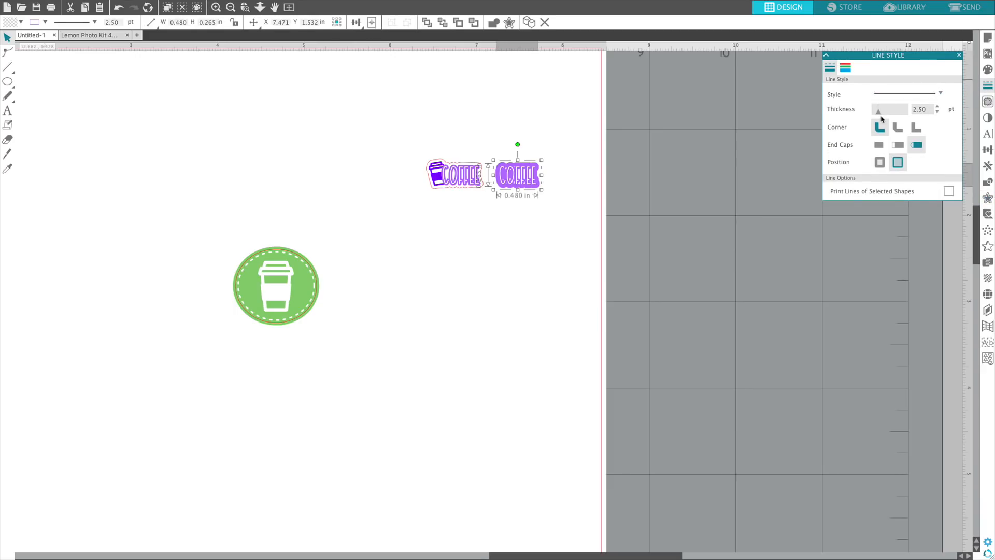
drag(879, 113, 871, 116)
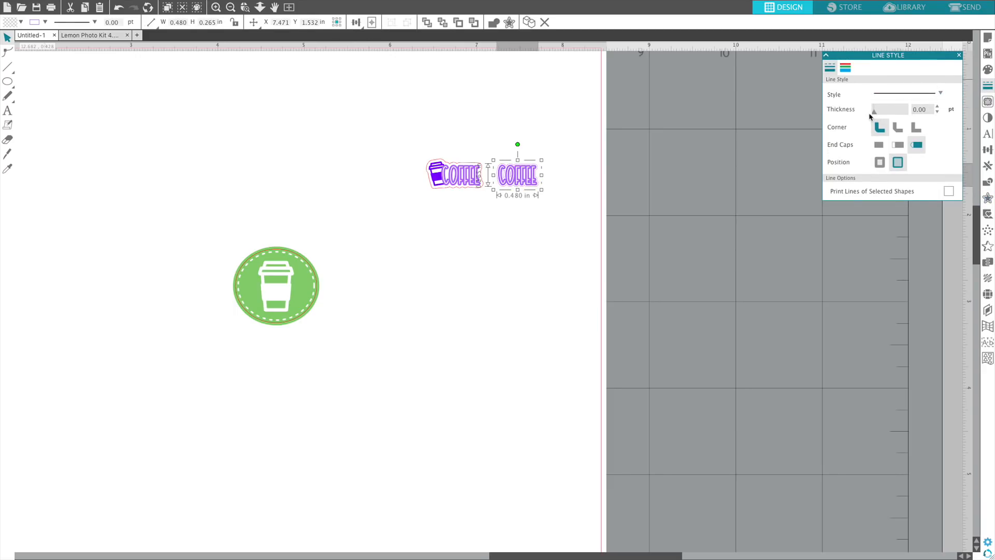
click(848, 69)
click(832, 113)
click(454, 257)
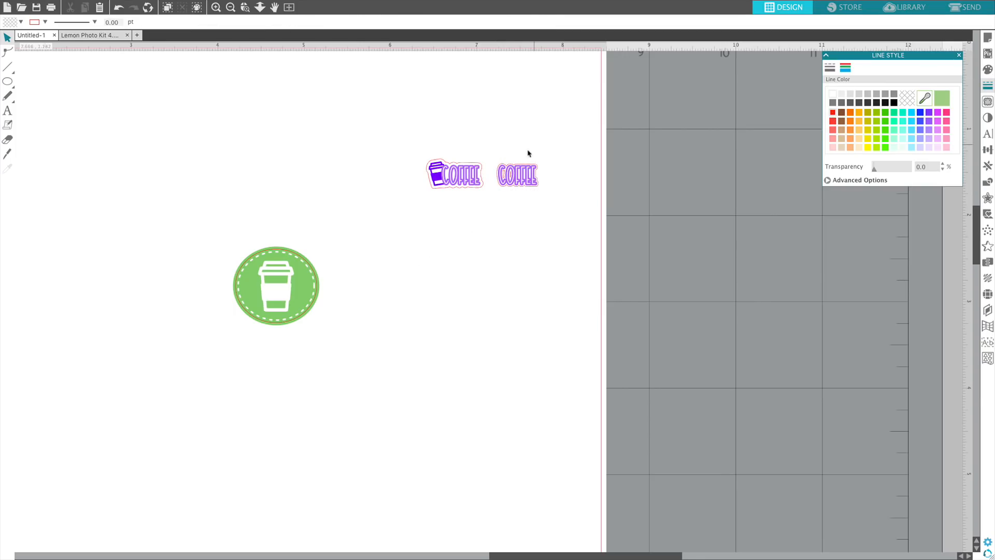
Try releasing the compound path of the copied Coffee word, and undo it.
click(508, 170)
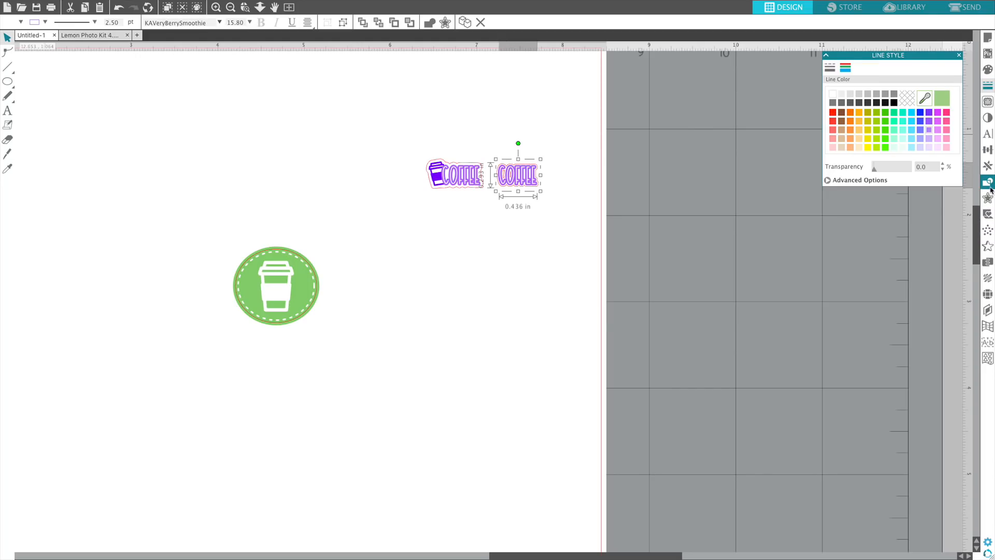
click(988, 184)
click(909, 146)
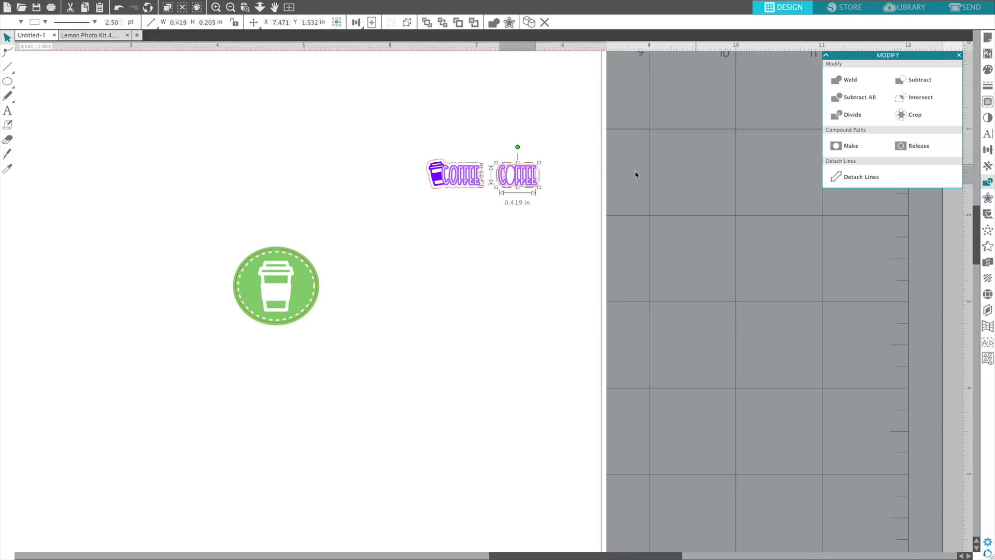
click(119, 7)
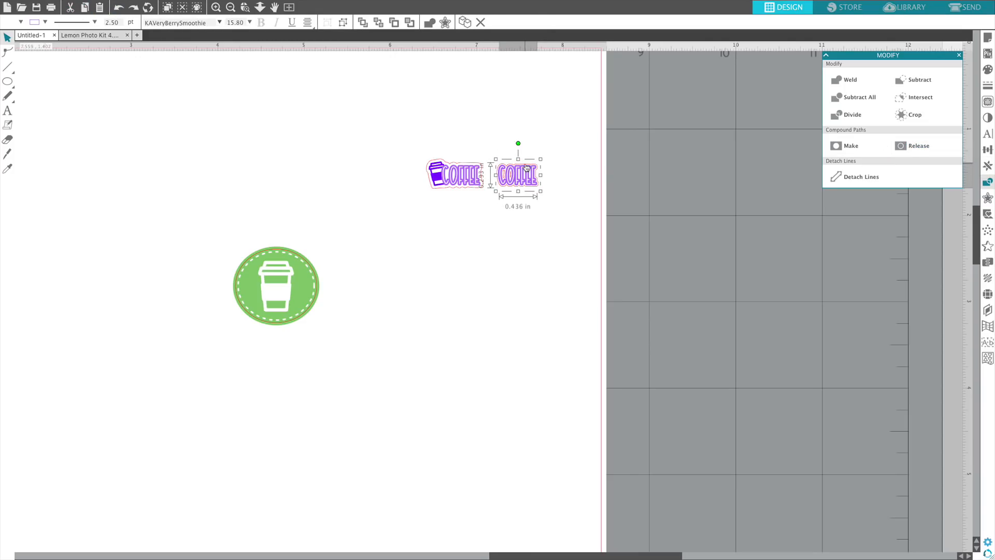
Release the compound path of the Coffee copy's red offset outline and move its small inner pieces off the page.
click(524, 165)
click(835, 150)
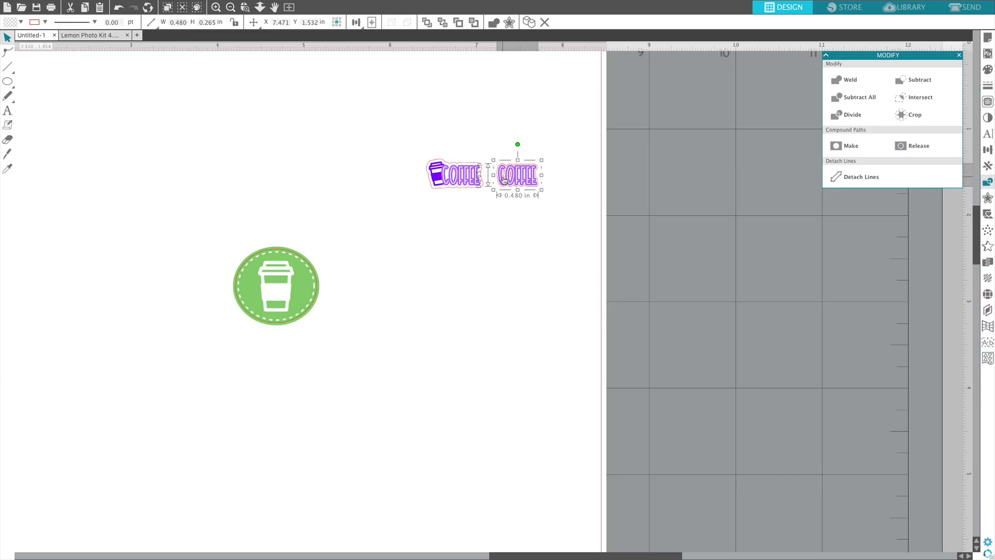
click(904, 151)
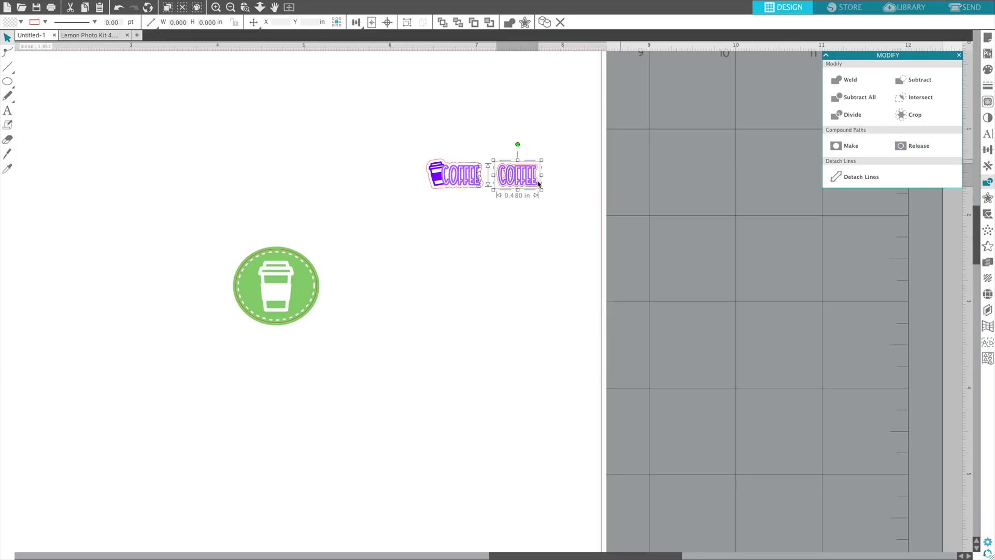
click(557, 146)
click(620, 152)
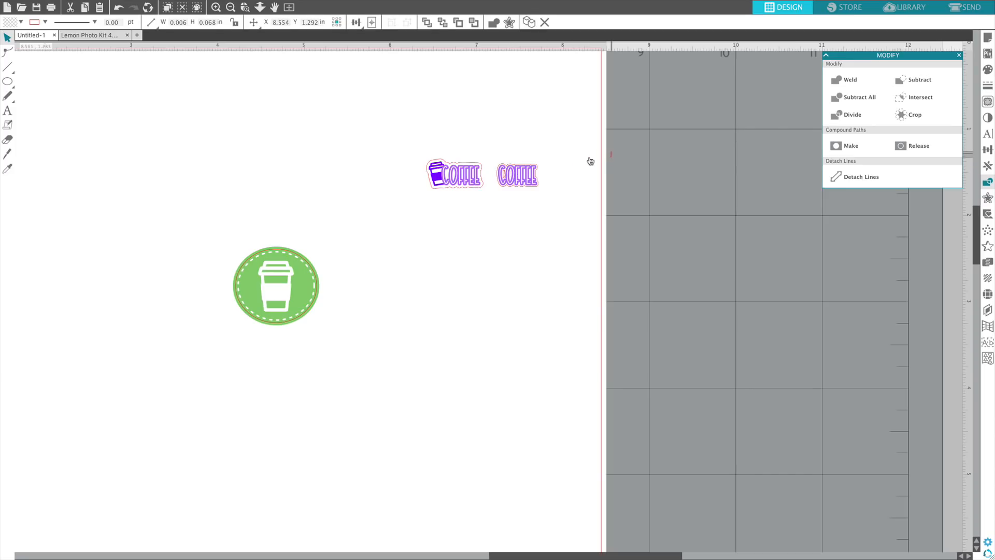
click(516, 176)
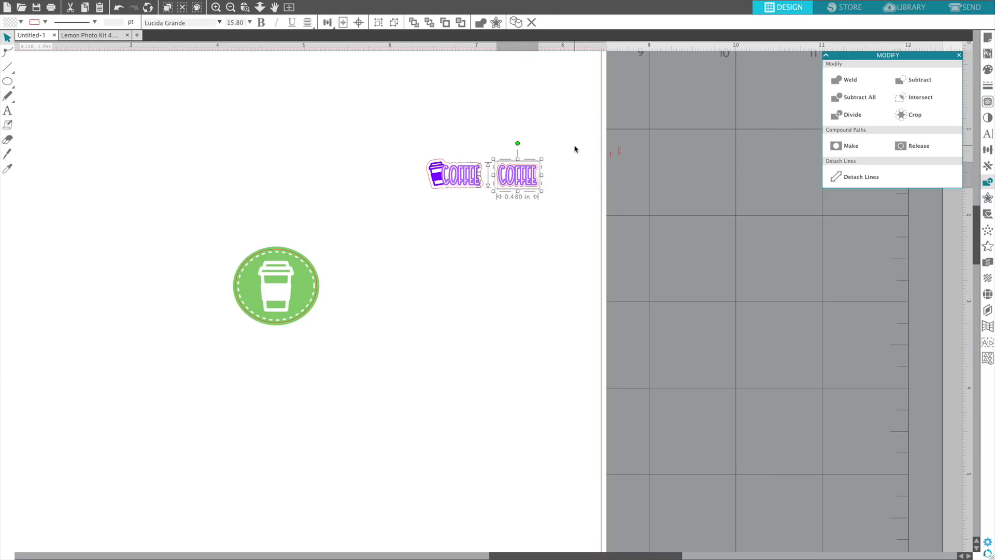
click(533, 134)
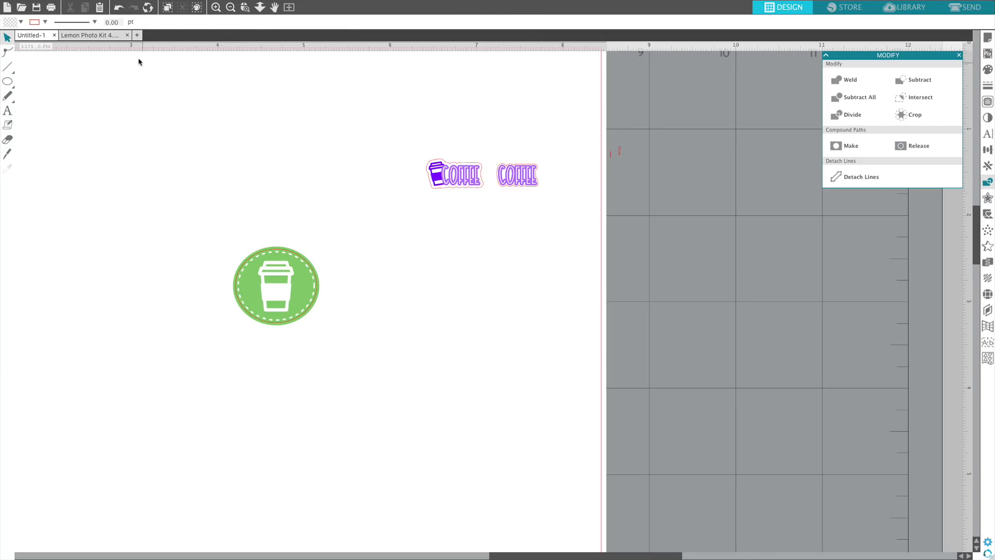